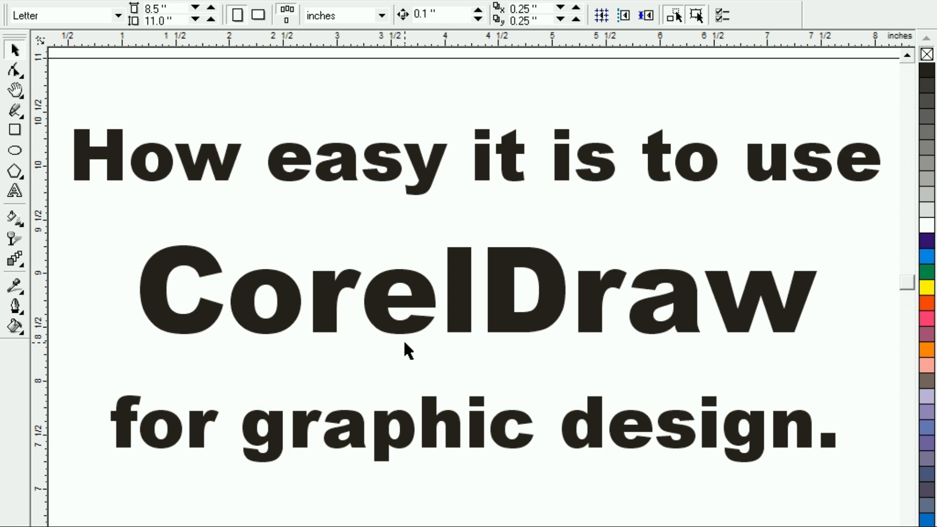
# Draw a rectangle about 4.68 inches wide and 1.72 inches high in the empty page area below the heading text
pyautogui.hotkey('shift', 'F4')
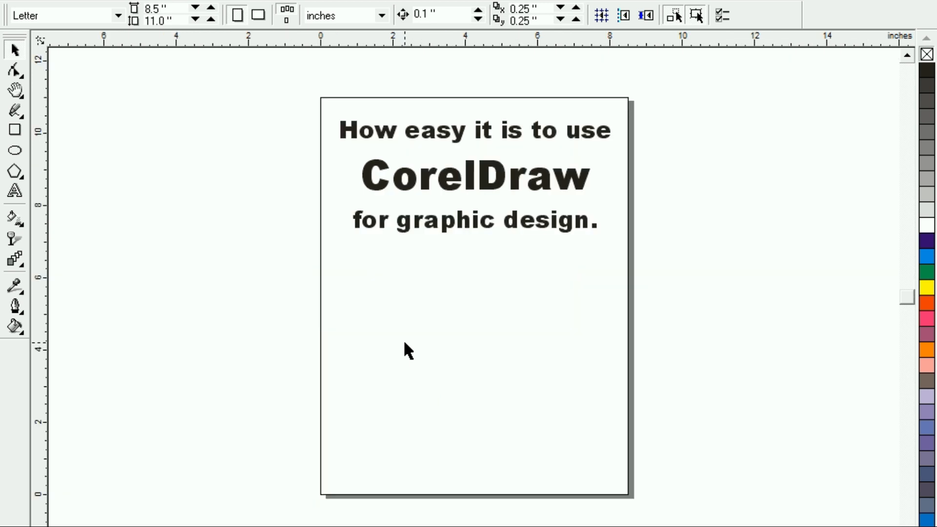
pyautogui.click(16, 128)
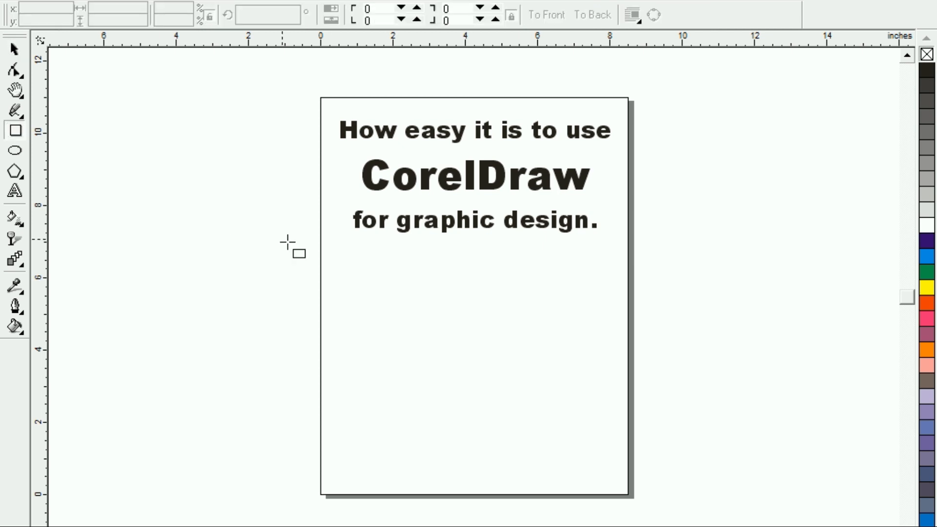
pyautogui.moveTo(379, 278); pyautogui.dragTo(548, 340)
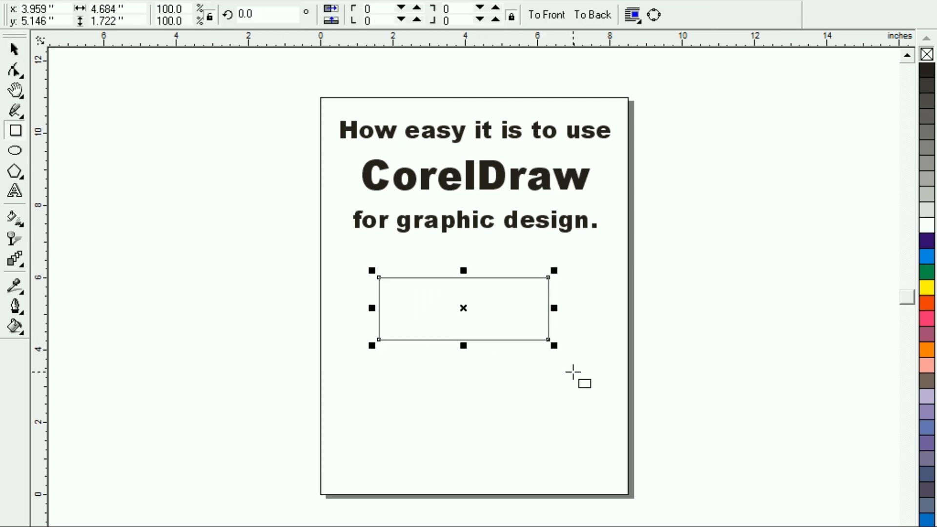
pyautogui.hotkey('shift', 'F2')
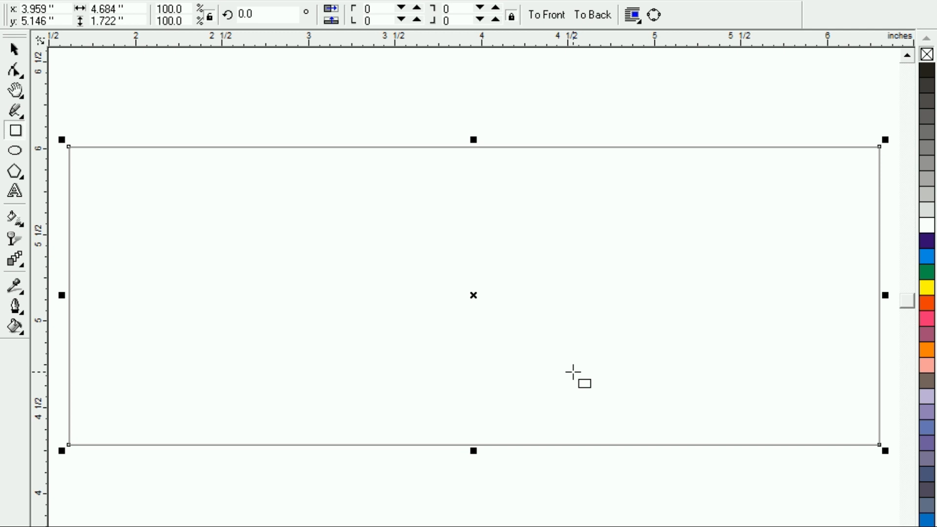
pyautogui.press('F3')
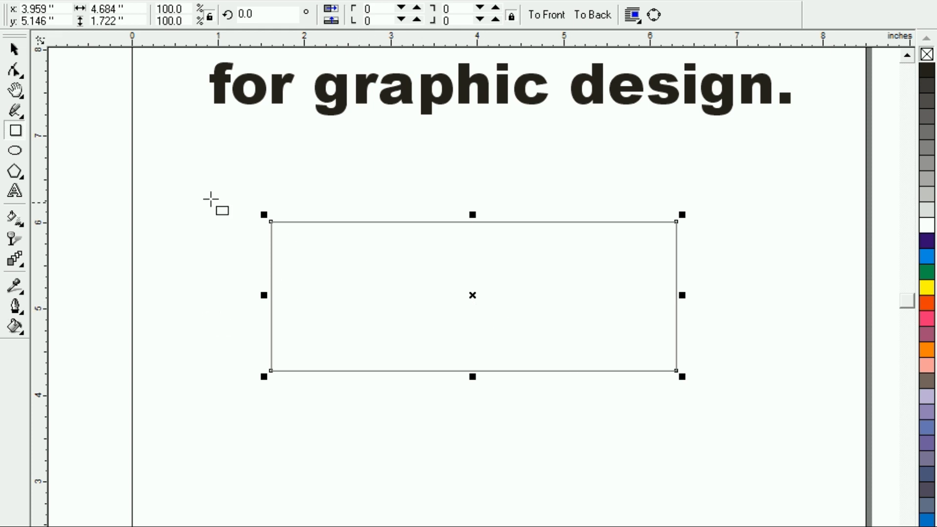
# Move the rectangle up and to the right so its center lies at about x 4.66, y 5.48 inches
pyautogui.click(15, 49)
pyautogui.click(216, 230)
pyautogui.click(421, 304)
pyautogui.moveTo(473, 294); pyautogui.dragTo(533, 264)
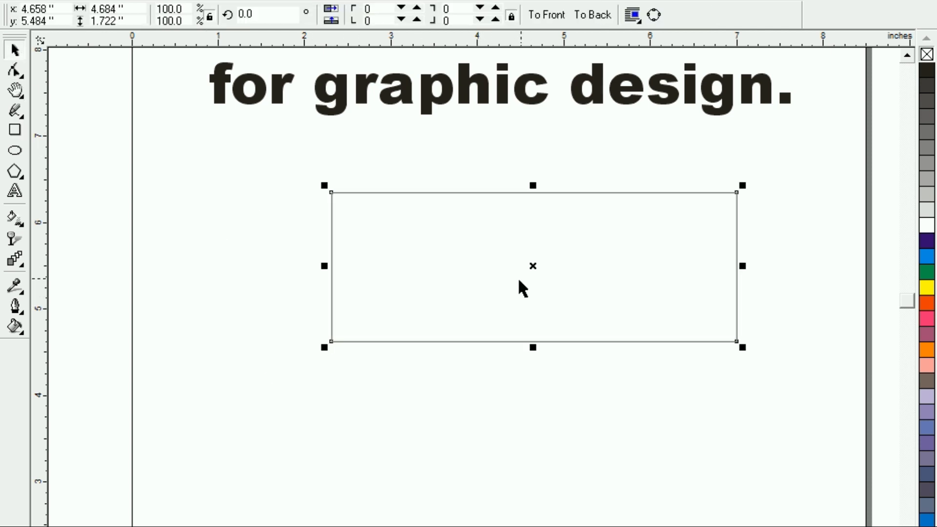
# Skew the rectangle's top edge leftward into a parallelogram about 5.89 inches wide, then shift it right to about x 4.70 inches
pyautogui.click(535, 268)
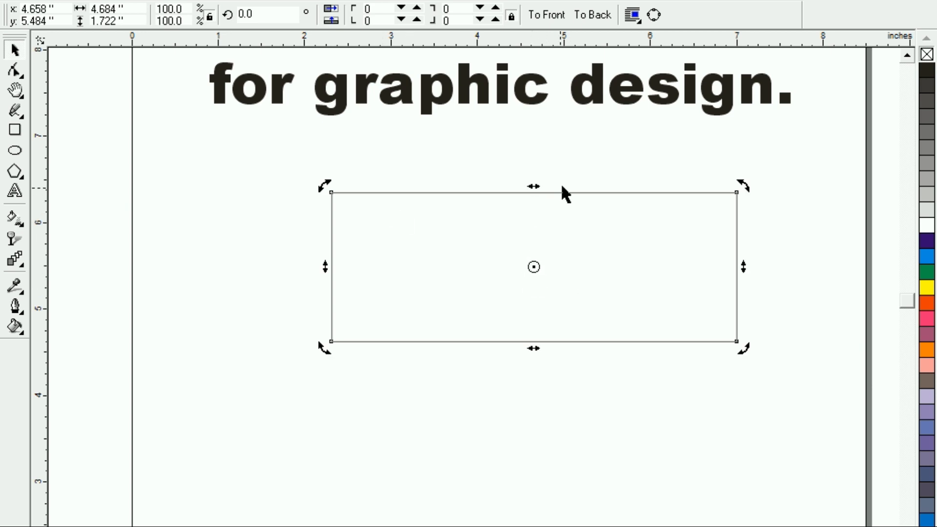
pyautogui.moveTo(533, 187); pyautogui.dragTo(425, 209)
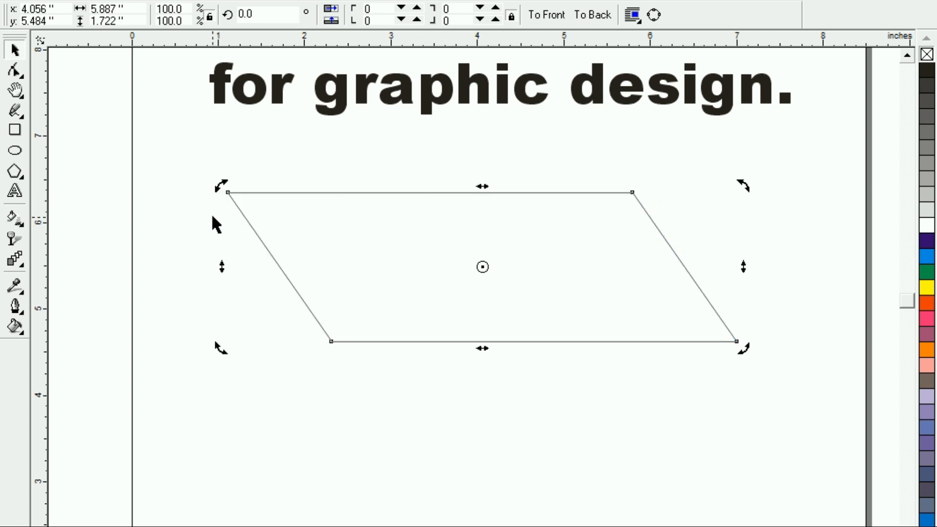
pyautogui.click(114, 188)
pyautogui.click(485, 266)
pyautogui.moveTo(484, 265); pyautogui.dragTo(539, 263)
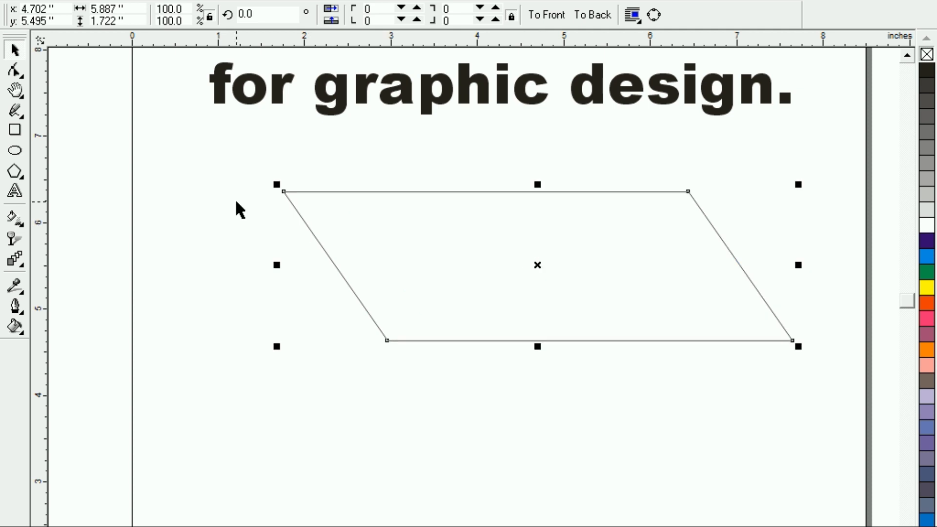
# Draw a three-sided polygon about 1.87 by 1.81 inches beside the parallelogram's left end
pyautogui.click(15, 172)
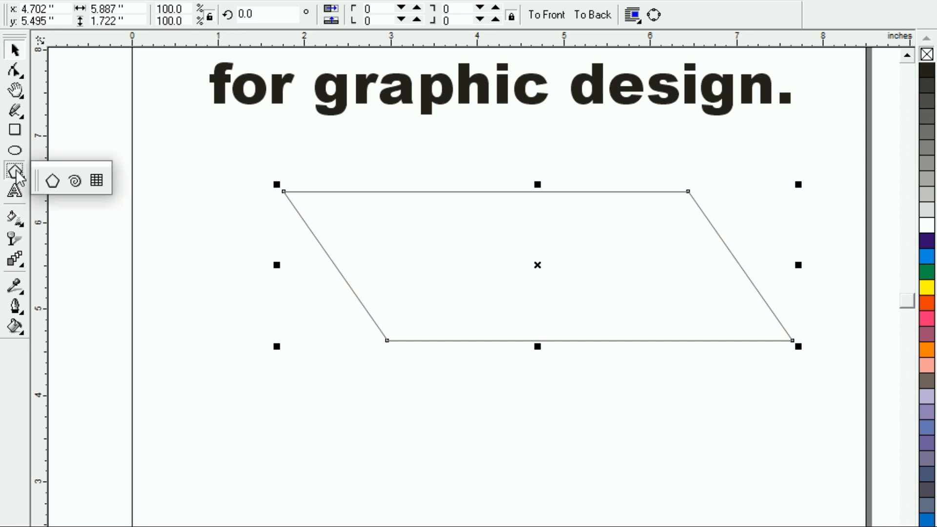
pyautogui.click(53, 181)
pyautogui.moveTo(376, 14); pyautogui.dragTo(307, 16)
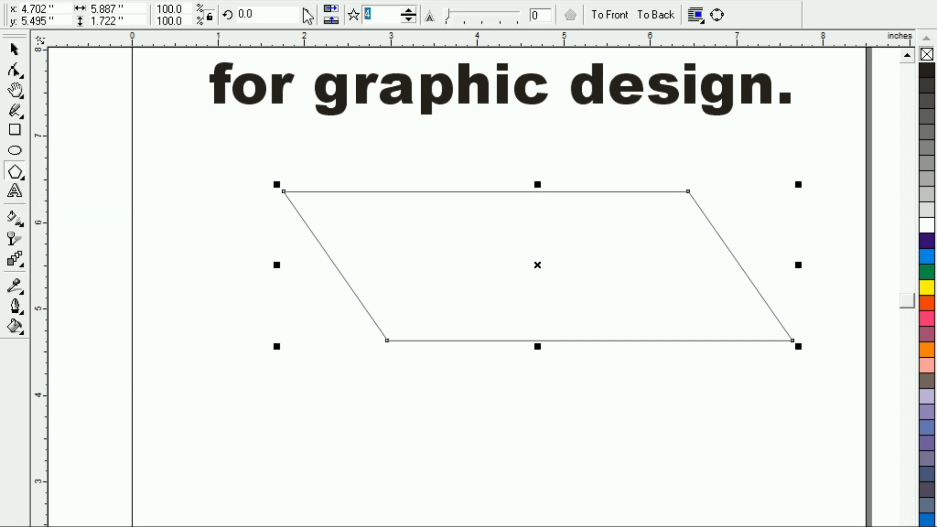
pyautogui.write('3')
pyautogui.moveTo(177, 204); pyautogui.dragTo(364, 413)
pyautogui.click(14, 49)
pyautogui.click(292, 350)
pyautogui.click(272, 285)
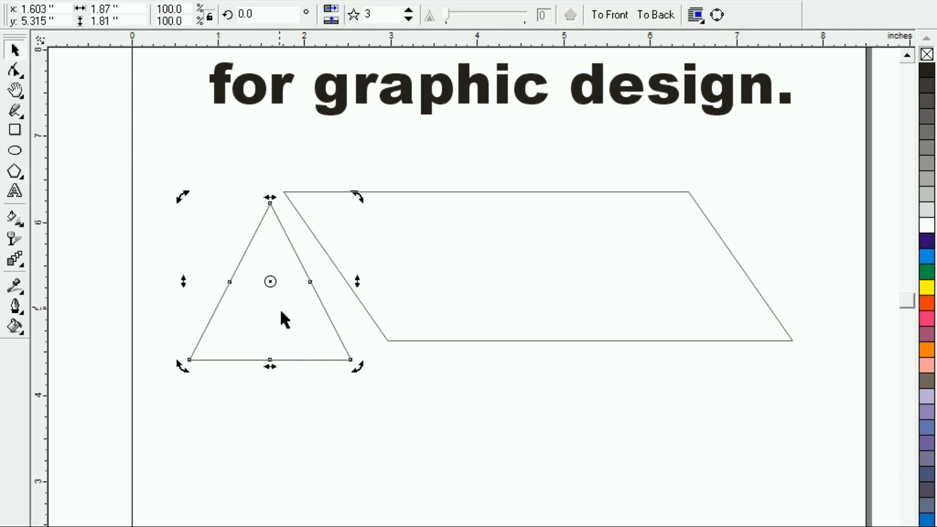
pyautogui.moveTo(359, 370); pyautogui.dragTo(367, 370)
pyautogui.click(266, 285)
pyautogui.moveTo(265, 287); pyautogui.dragTo(282, 278)
pyautogui.click(334, 392)
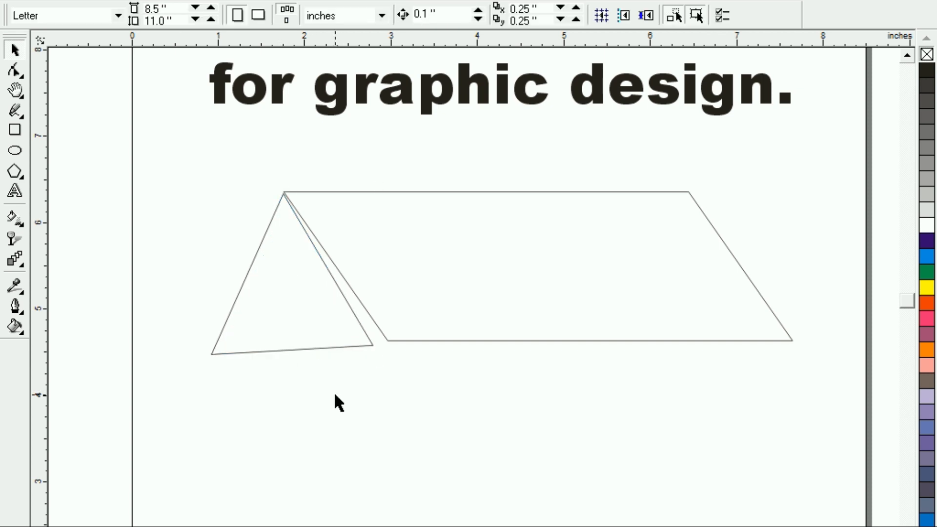
pyautogui.click(321, 344)
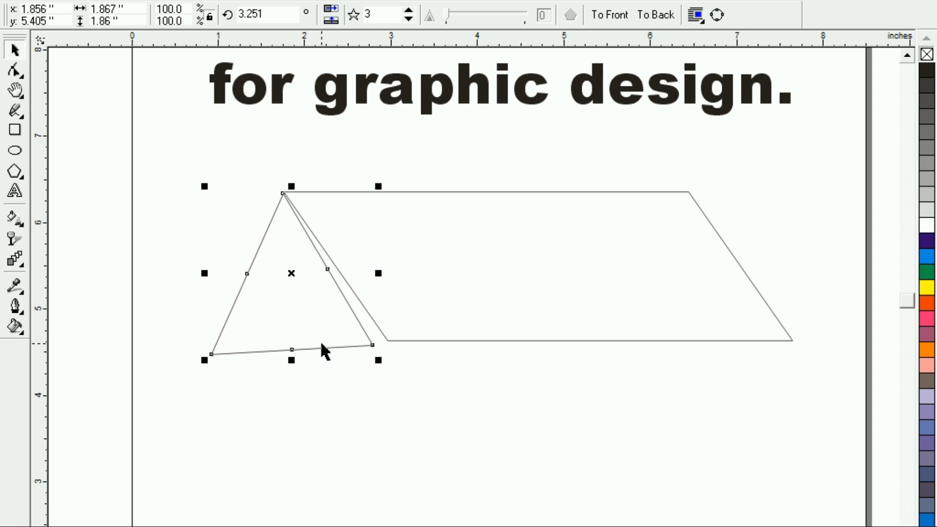
pyautogui.hotkey('ctrl', 'z')
pyautogui.hotkey('ctrl', 'z')
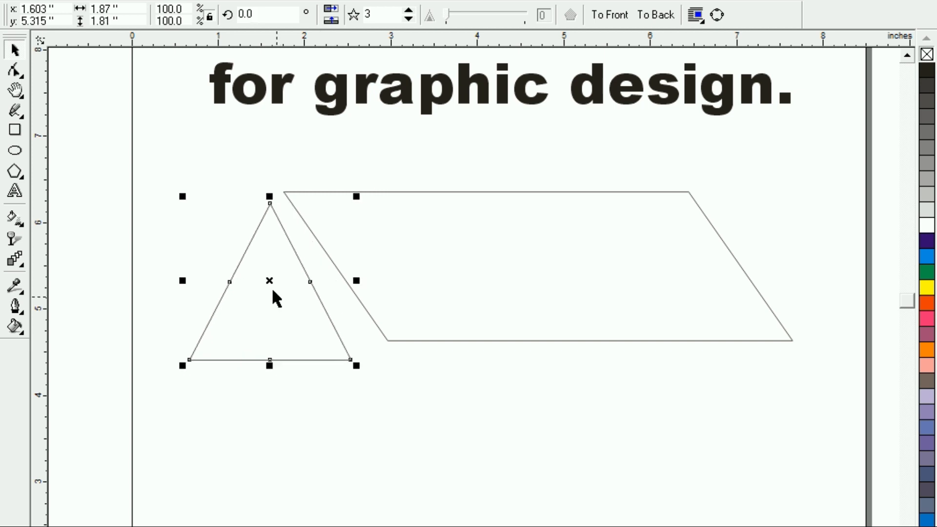
# Move the triangle up and to the right so its apex reaches the parallelogram's upper-left corner
pyautogui.click(219, 234)
pyautogui.click(257, 266)
pyautogui.moveTo(257, 265); pyautogui.dragTo(265, 249)
pyautogui.click(211, 195)
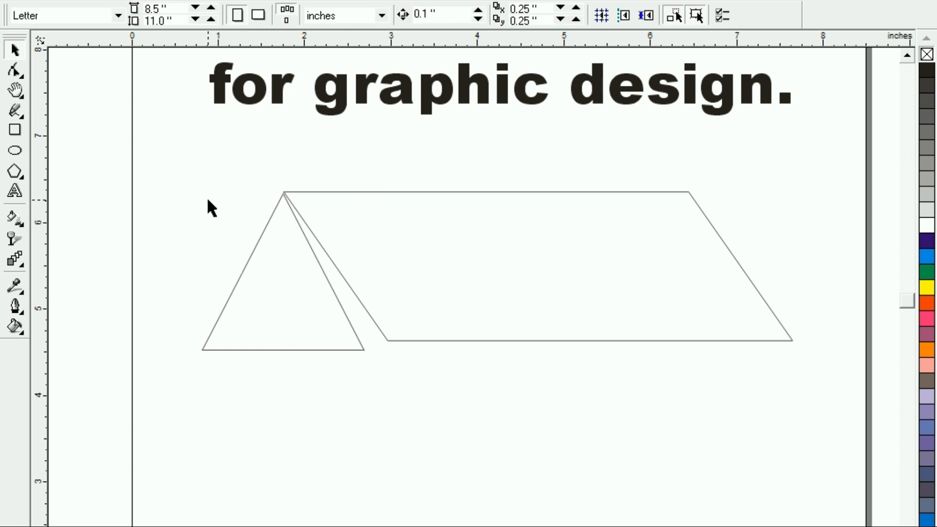
# Fine-tune the triangle's position at close range so its apex sits exactly on the parallelogram's upper-left corner
pyautogui.press('z')
pyautogui.moveTo(229, 158); pyautogui.dragTo(340, 249)
pyautogui.click(462, 309)
pyautogui.moveTo(462, 309)
pyautogui.mouseDown()
pyautogui.moveTo(466, 291)
pyautogui.moveTo(446, 309)
pyautogui.moveTo(455, 310)
pyautogui.mouseUp()
pyautogui.click(413, 275)
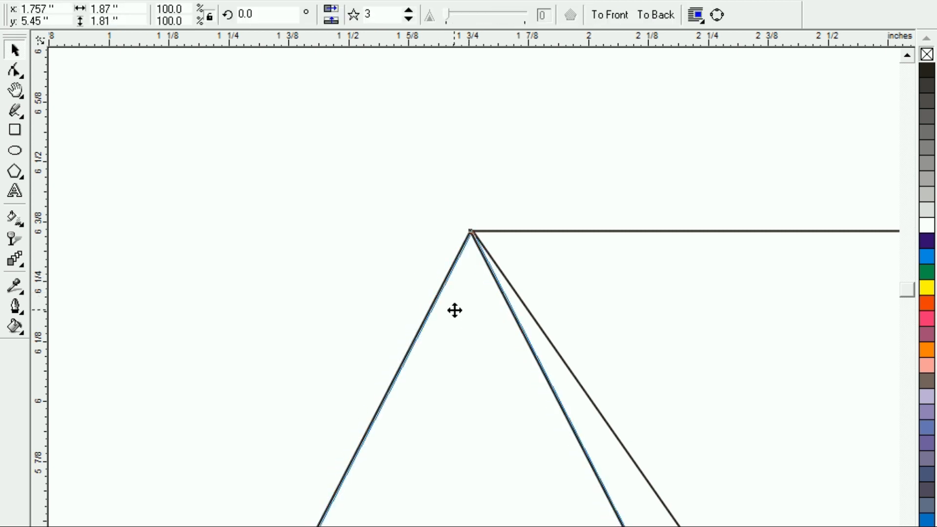
pyautogui.click(420, 297)
pyautogui.press('F3')
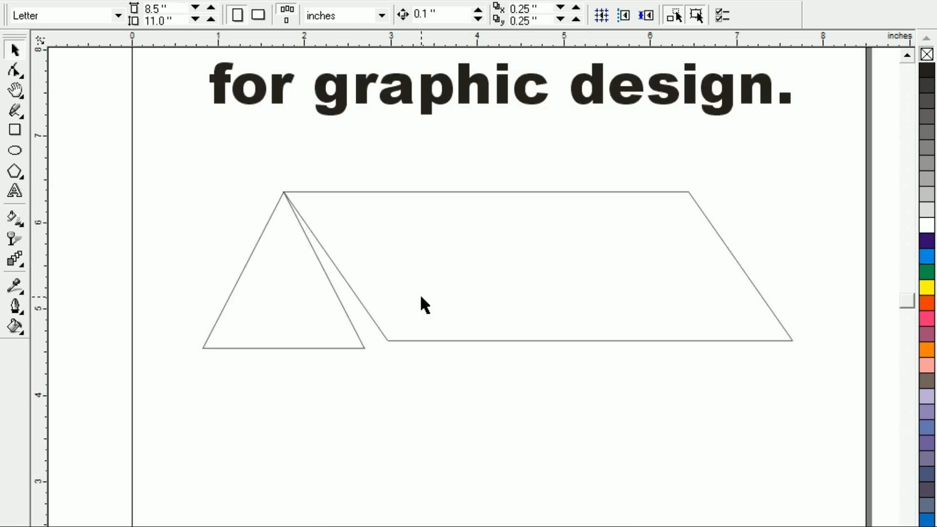
# Convert the triangle to curves and move its lower-right node onto the parallelogram's lower-left corner
pyautogui.click(323, 345)
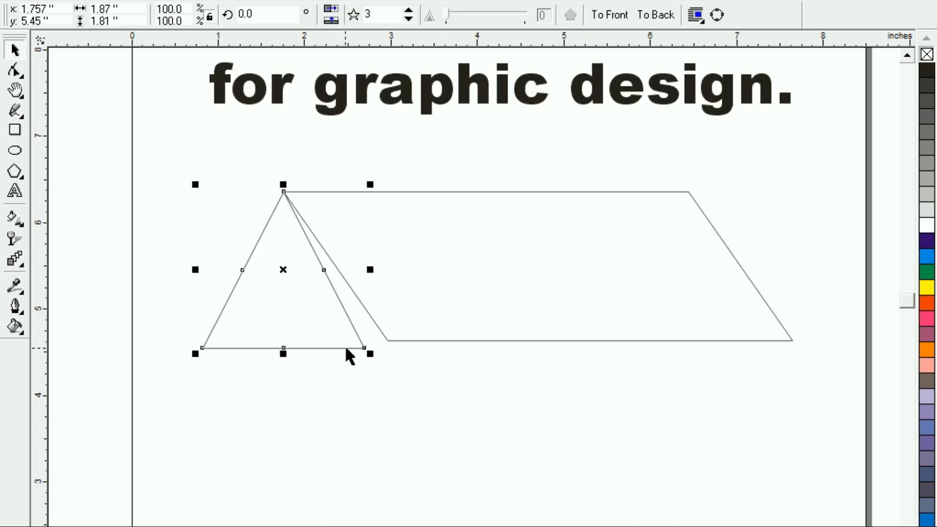
pyautogui.click(13, 71)
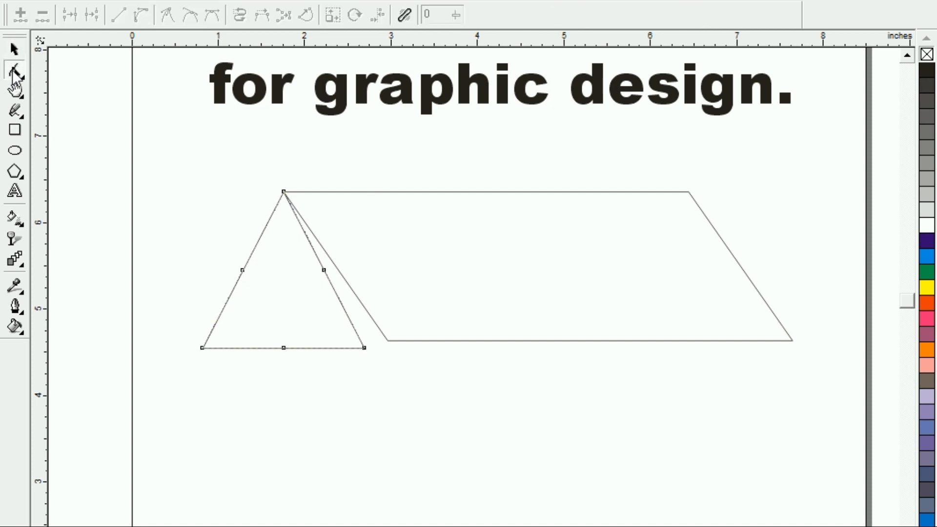
pyautogui.click(222, 348)
pyautogui.moveTo(364, 347); pyautogui.dragTo(388, 343)
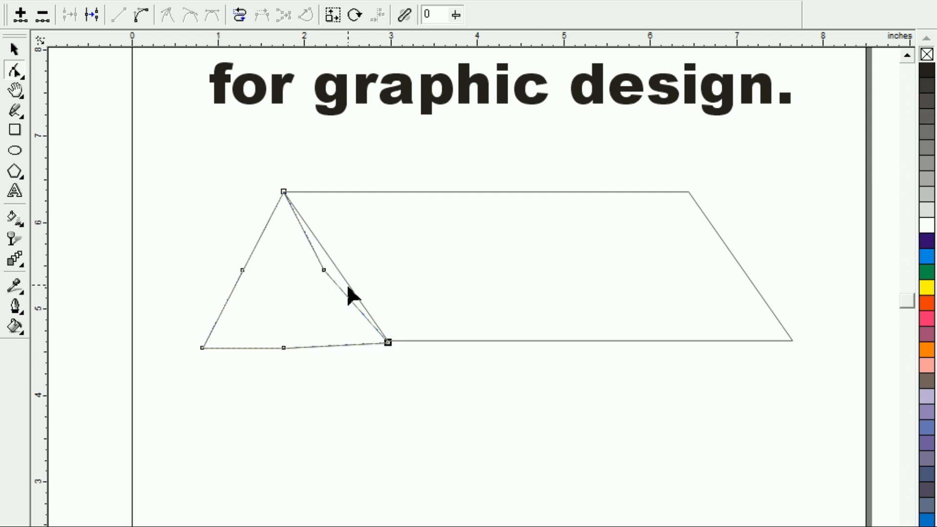
pyautogui.press('F2')
pyautogui.moveTo(266, 179); pyautogui.dragTo(392, 337)
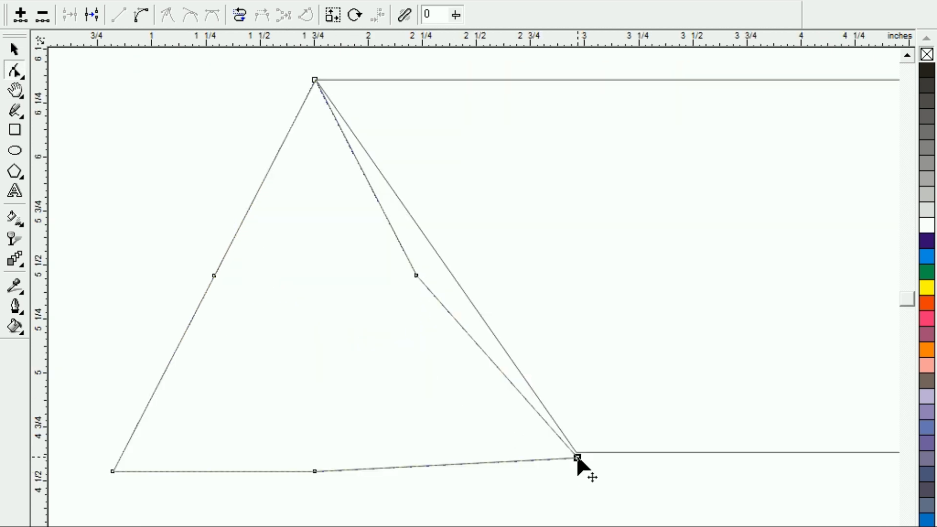
pyautogui.moveTo(578, 459); pyautogui.dragTo(571, 456)
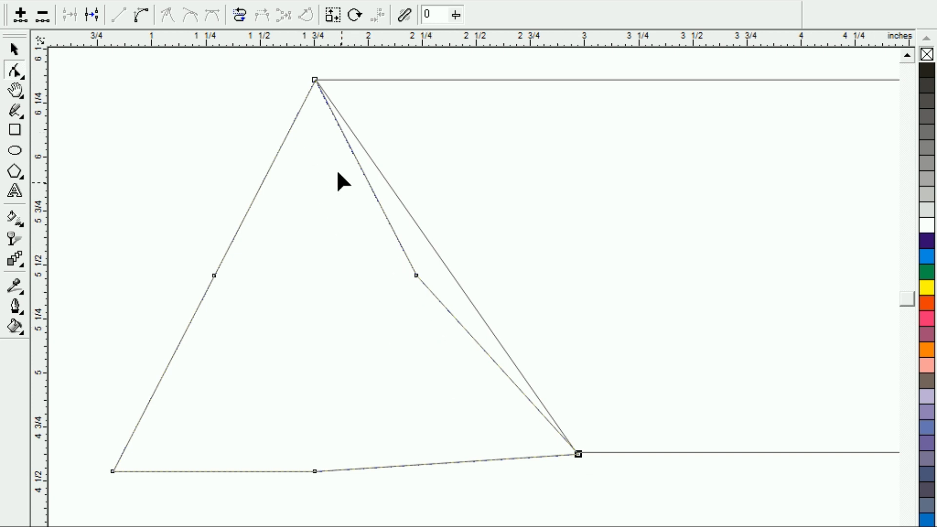
# Delete the midpoint nodes on the triangle's right side and base so both edges become straight
pyautogui.doubleClick(416, 276)
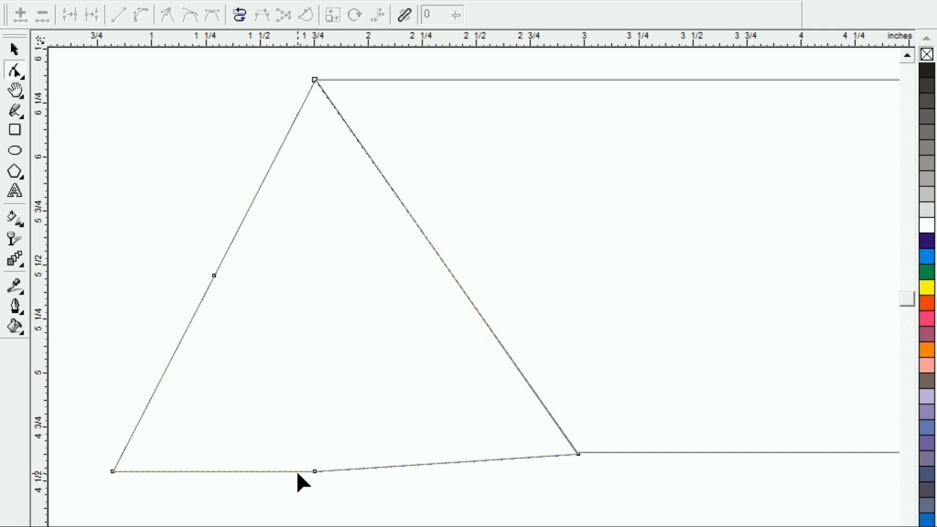
pyautogui.doubleClick(314, 471)
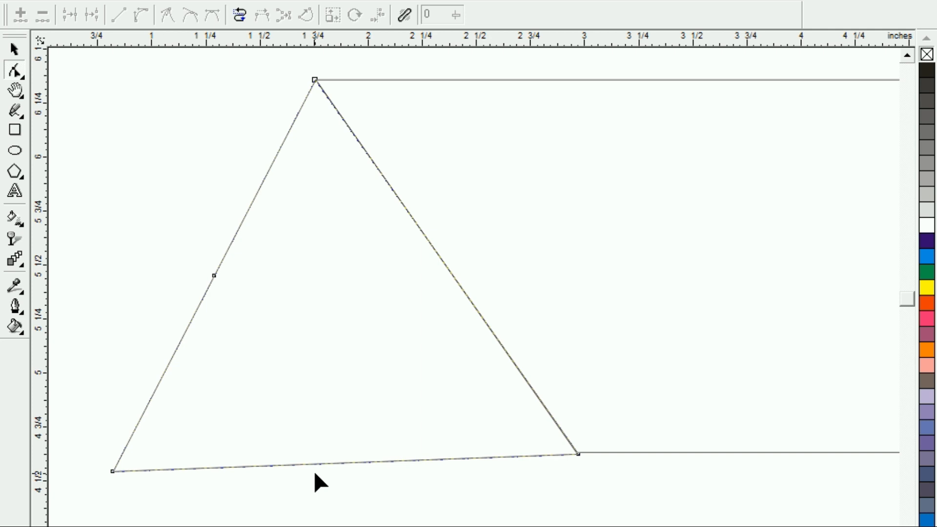
pyautogui.press('F3')
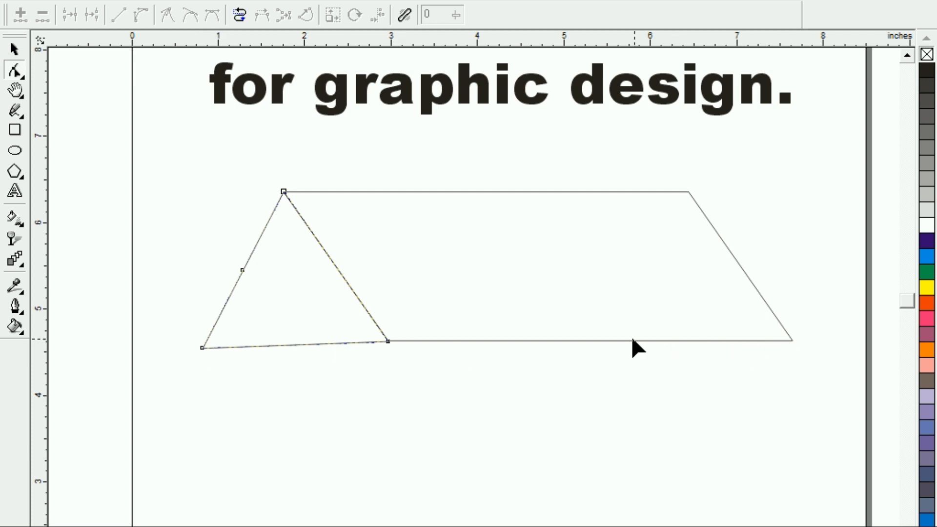
# Draw a horizontal line about 7.34 inches long from the parallelogram's lower-right corner leftward past the triangle
pyautogui.click(17, 114)
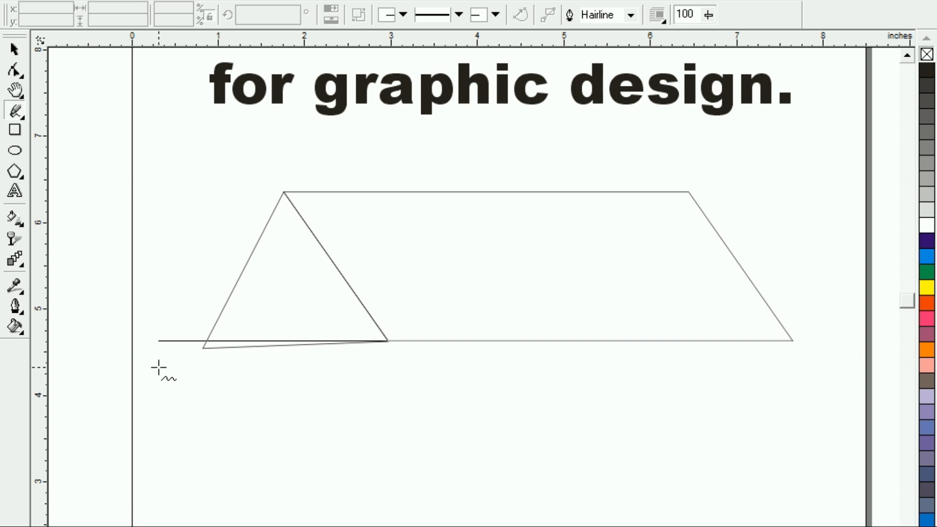
pyautogui.keyDown('ctrl'); pyautogui.click(158, 367); pyautogui.keyUp('ctrl')
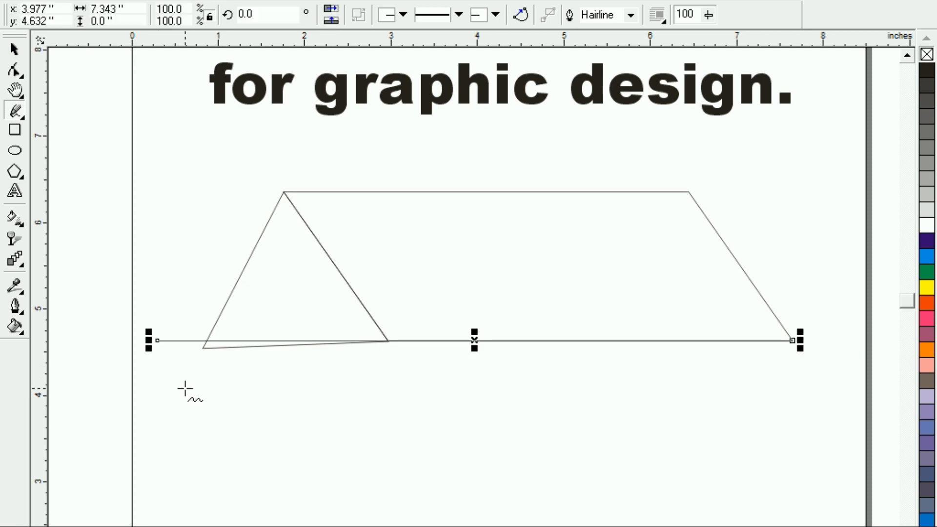
# Add a node where the triangle's left side crosses the horizontal line and delete the corner node below it
pyautogui.press('F2')
pyautogui.moveTo(163, 323); pyautogui.dragTo(268, 394)
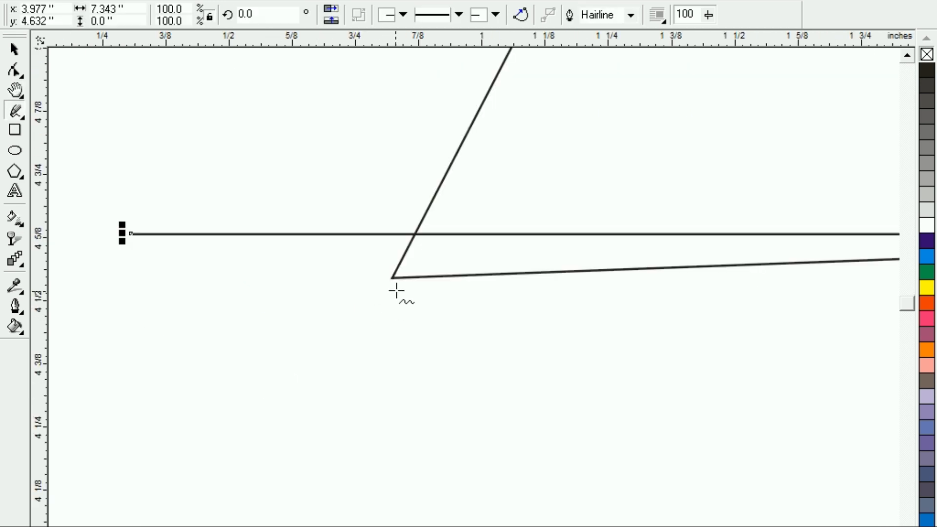
pyautogui.click(15, 71)
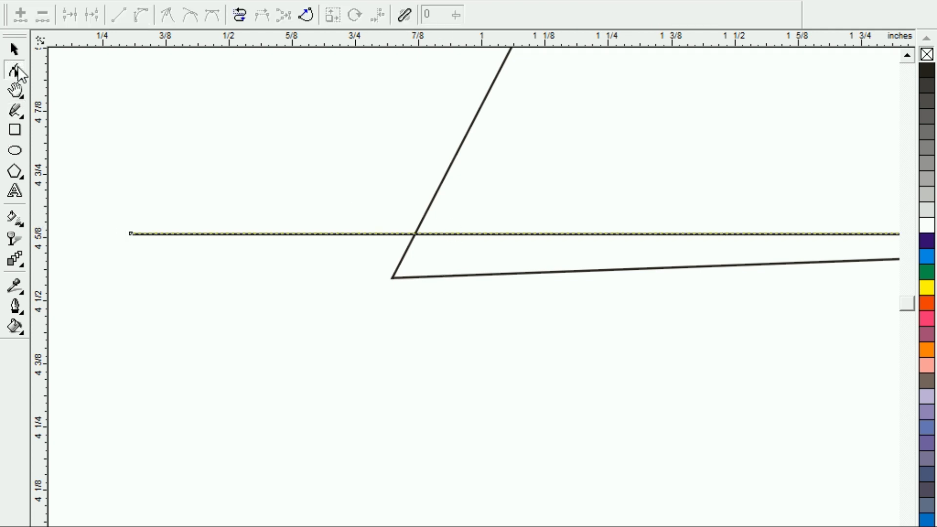
pyautogui.click(415, 233)
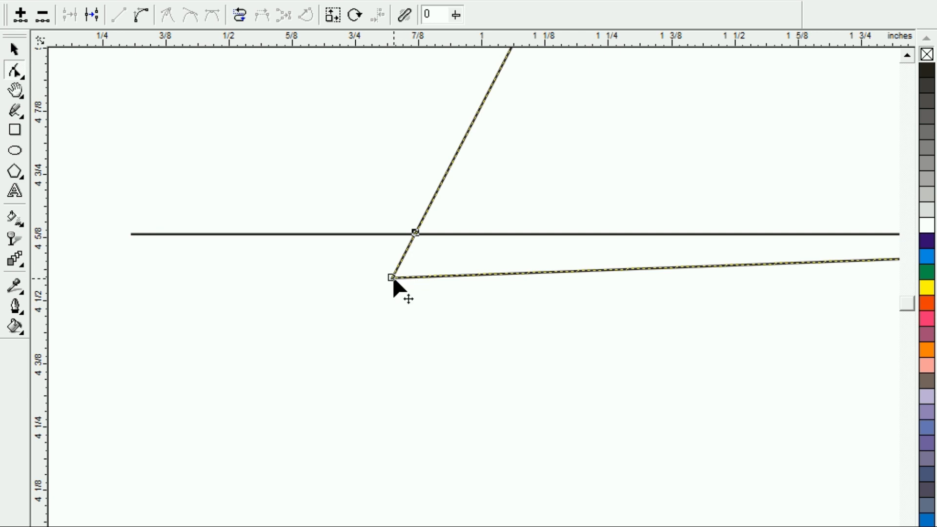
pyautogui.press('Delete')
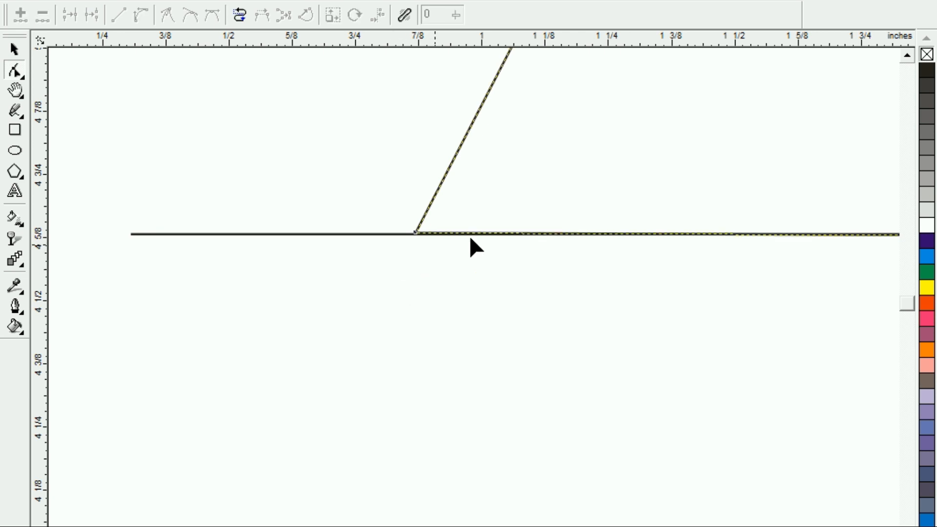
pyautogui.press('F3')
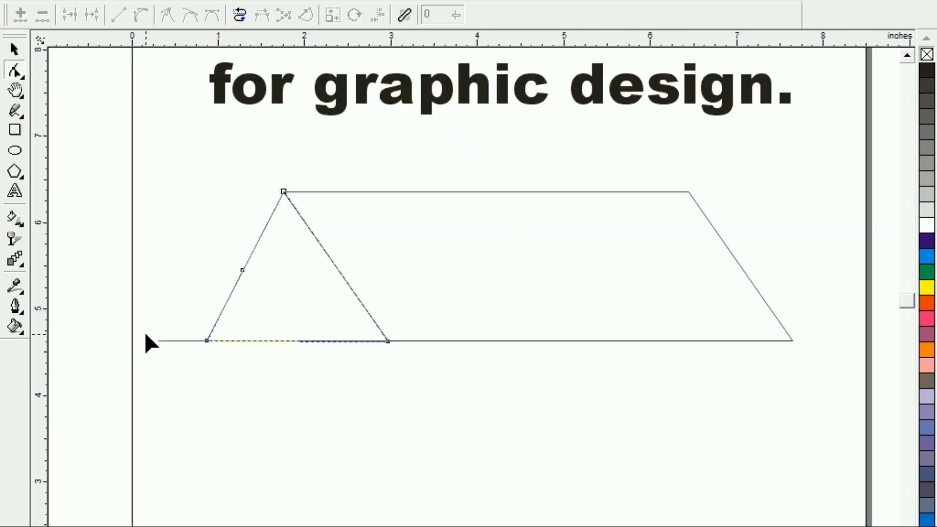
# Delete the horizontal construction line running along the base of the triangle and parallelogram
pyautogui.click(14, 49)
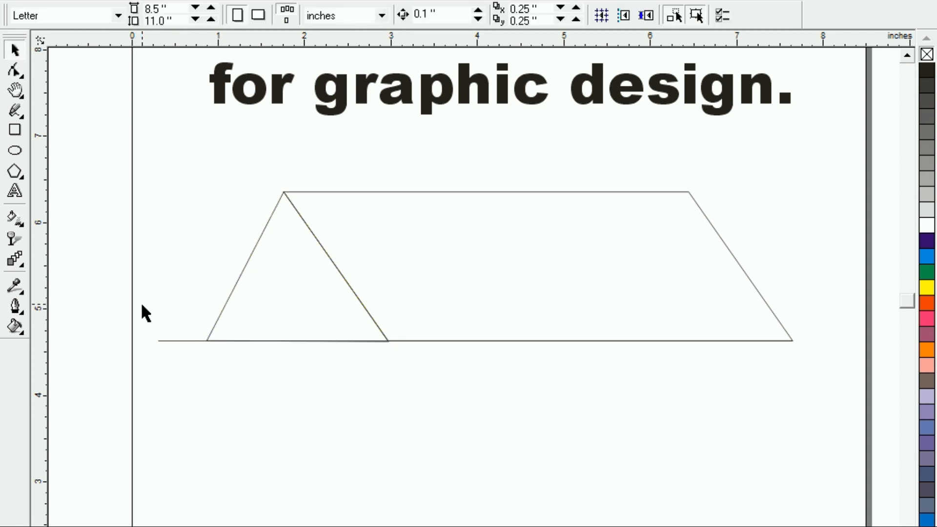
pyautogui.click(160, 340)
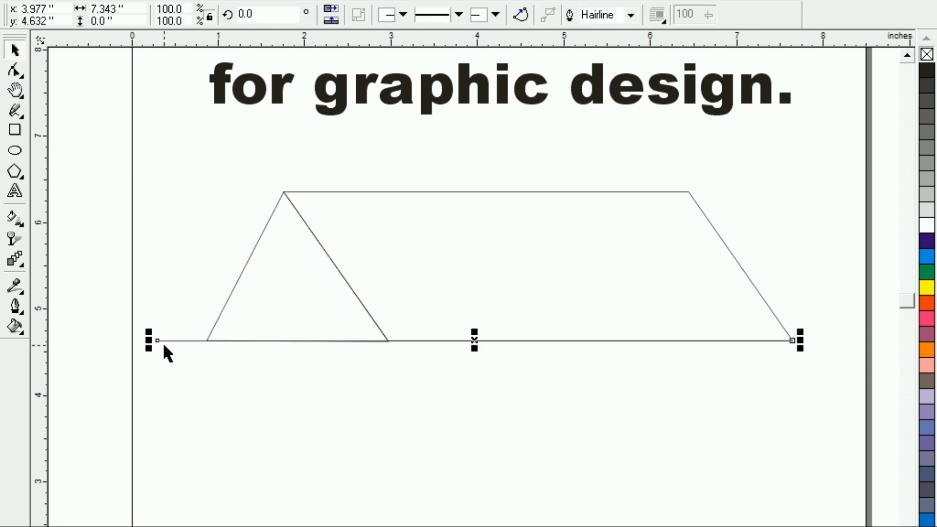
pyautogui.click(160, 348)
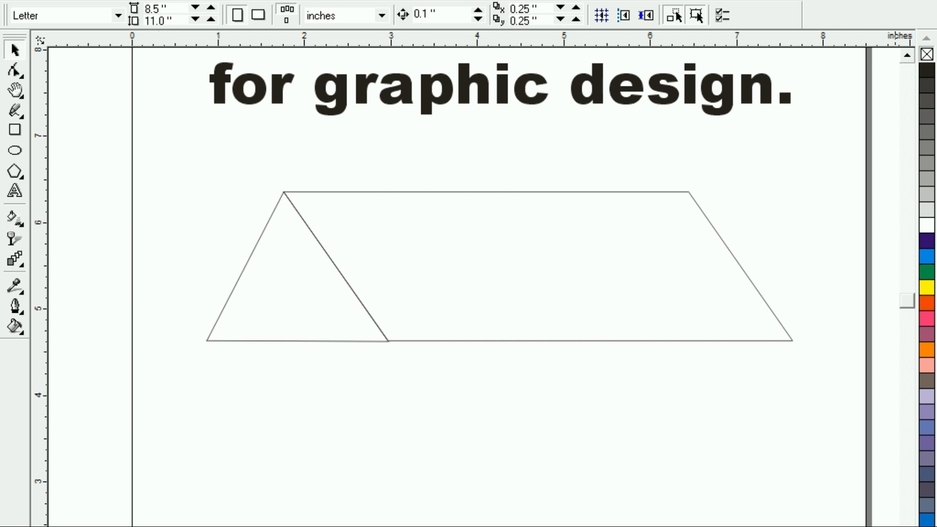
# Draw a rectangle about 4.53 by 1.85 inches directly beneath the parallelogram as the house's long wall
pyautogui.scroll(-1, 457, 287)
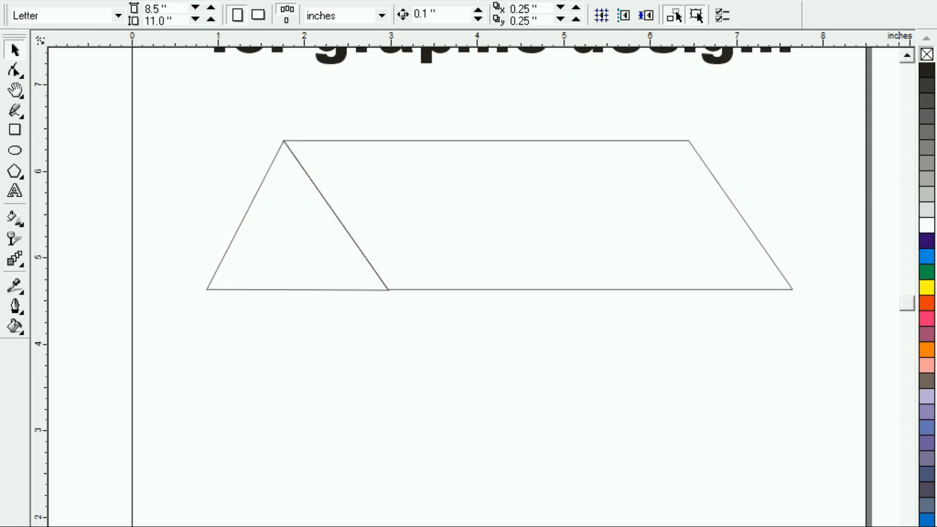
pyautogui.click(14, 129)
pyautogui.moveTo(390, 291)
pyautogui.mouseDown()
pyautogui.moveTo(420, 350)
pyautogui.moveTo(665, 394)
pyautogui.moveTo(784, 395)
pyautogui.moveTo(783, 451)
pyautogui.mouseUp()
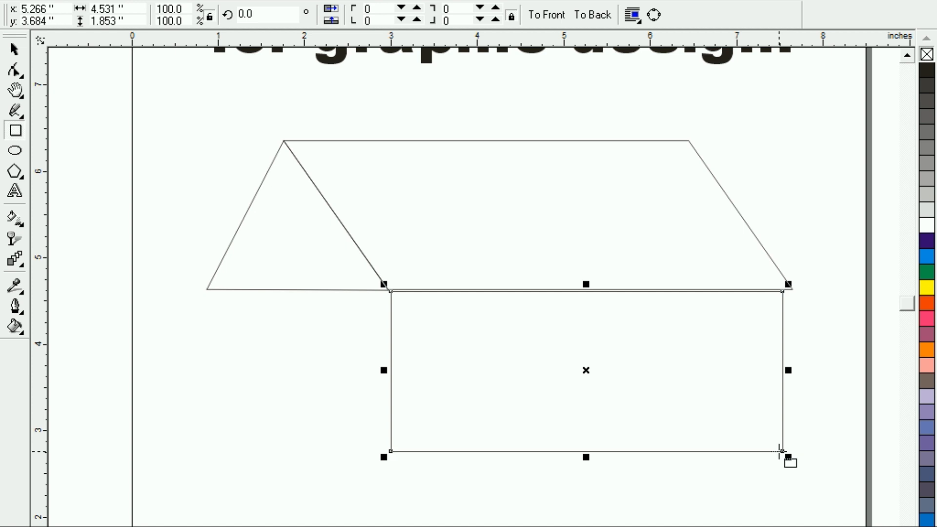
# Add a mirrored copy of the wall rectangle beneath the triangle, about 2.03 inches wide and 1.85 inches high
pyautogui.moveTo(782, 370); pyautogui.dragTo(216, 373)
pyautogui.moveTo(391, 370); pyautogui.dragTo(389, 370)
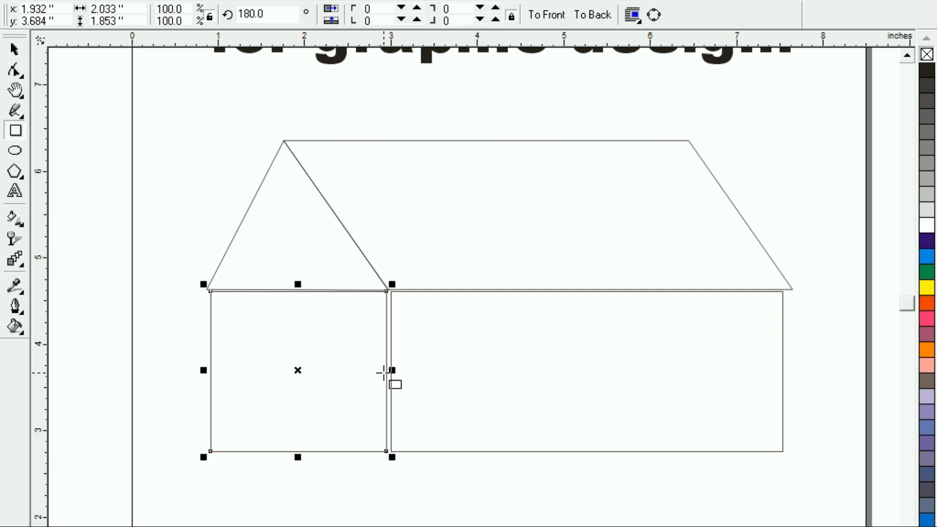
pyautogui.click(16, 50)
pyautogui.click(125, 165)
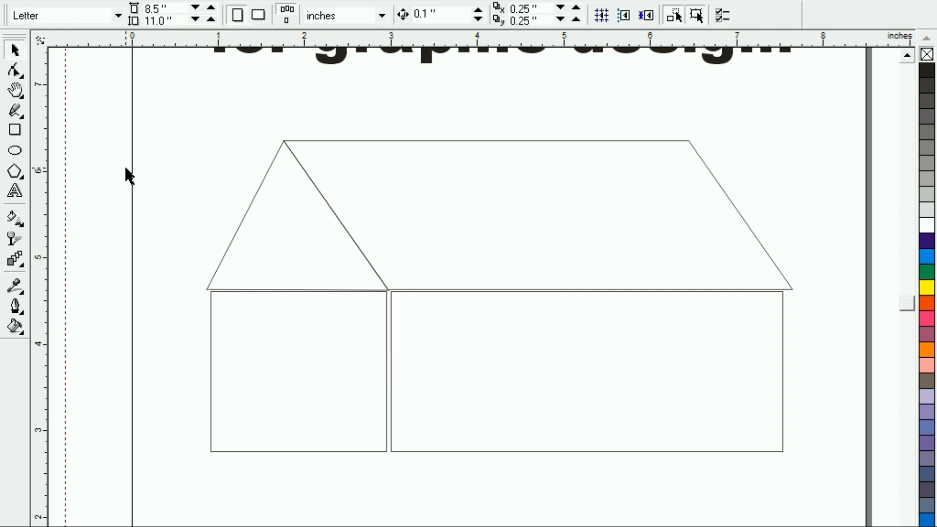
# Make a smaller concentric copy of the rectangle beneath the triangle, about 1.88 by 1.72 inches
pyautogui.click(470, 218)
pyautogui.click(401, 102)
pyautogui.click(210, 367)
pyautogui.moveTo(394, 282); pyautogui.dragTo(387, 285)
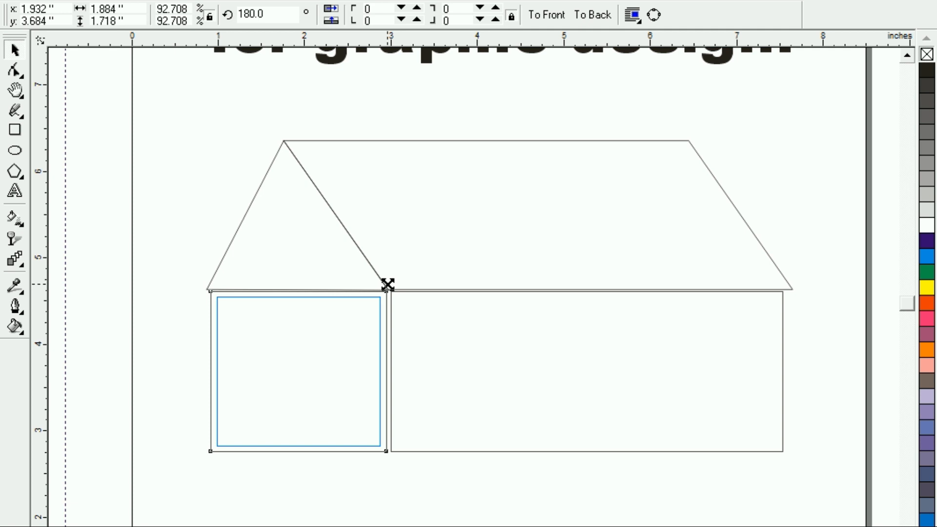
pyautogui.moveTo(388, 285); pyautogui.dragTo(387, 288)
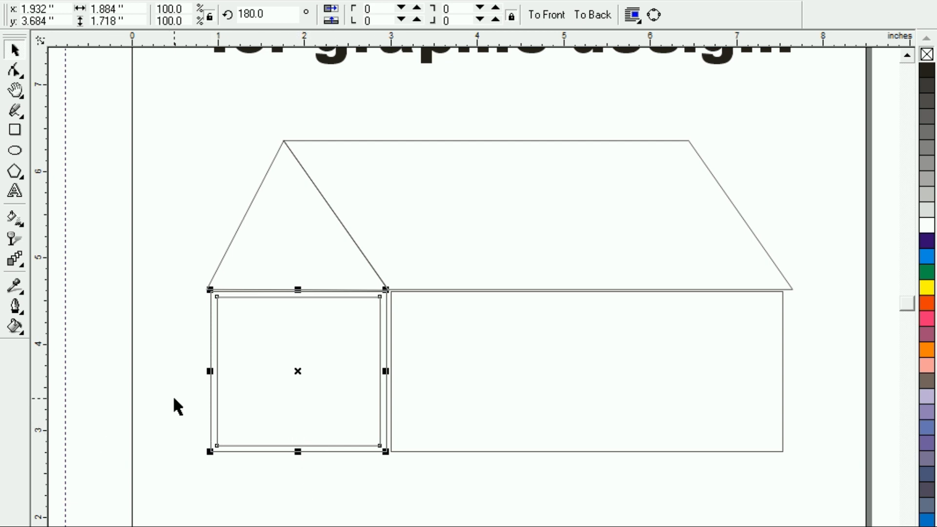
# Fill the inner rectangle with the Mahogany texture from the Samples 9 library
pyautogui.click(16, 331)
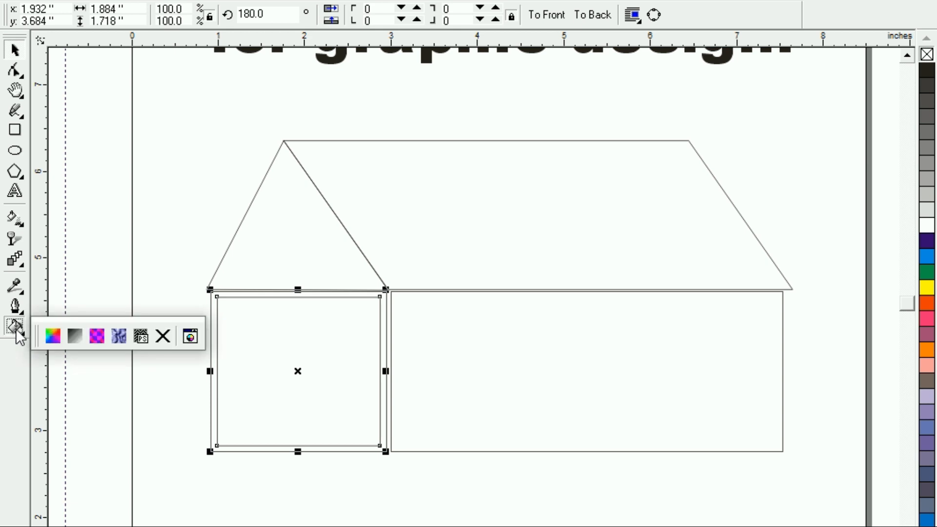
pyautogui.click(117, 336)
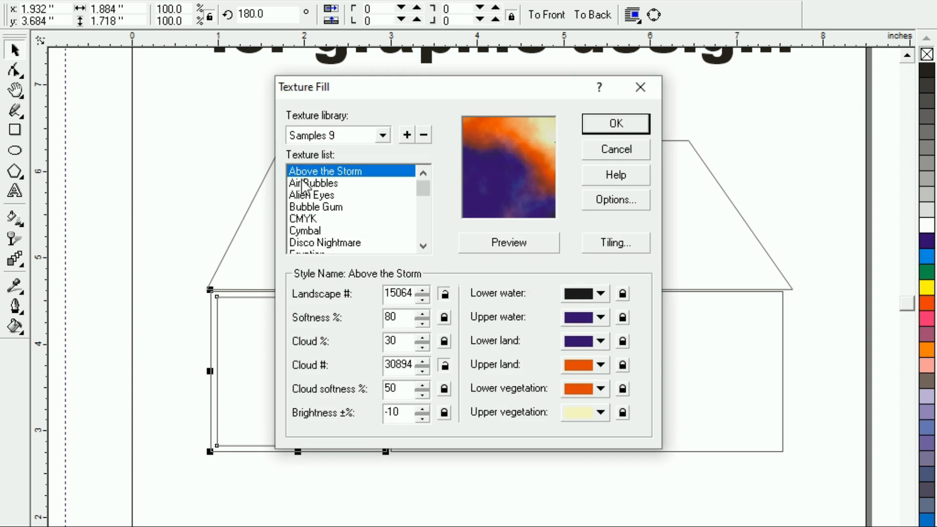
pyautogui.click(304, 185)
pyautogui.press('Down')
pyautogui.press('Down')
pyautogui.press('Down')
pyautogui.press('Down')
pyautogui.press('Down')
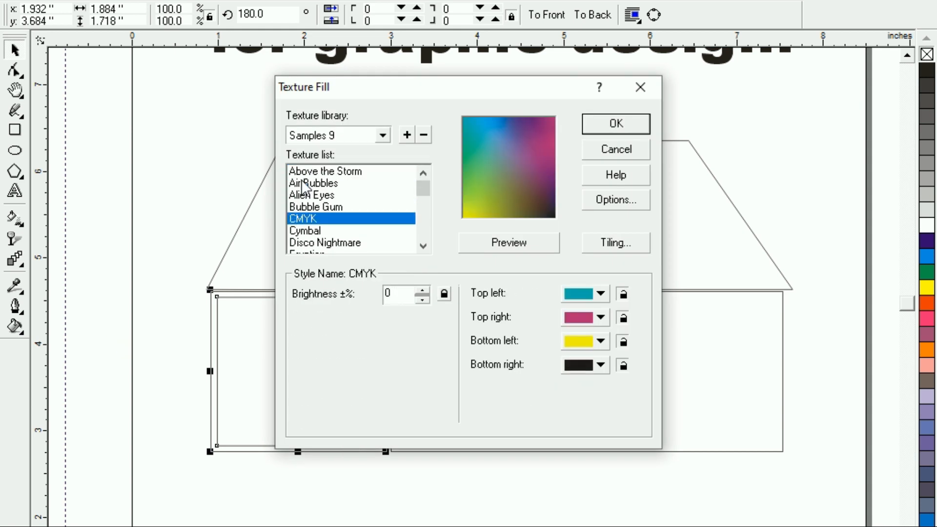
pyautogui.press('Down')
pyautogui.press('Down')
pyautogui.press('Down')
pyautogui.press('Down')
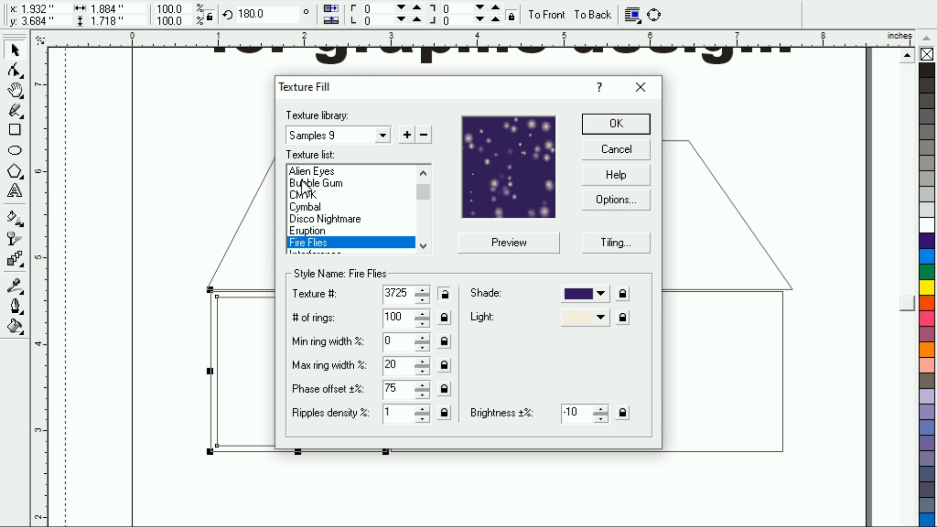
pyautogui.press('Down')
pyautogui.press('Down')
pyautogui.press('Down')
pyautogui.press('Down')
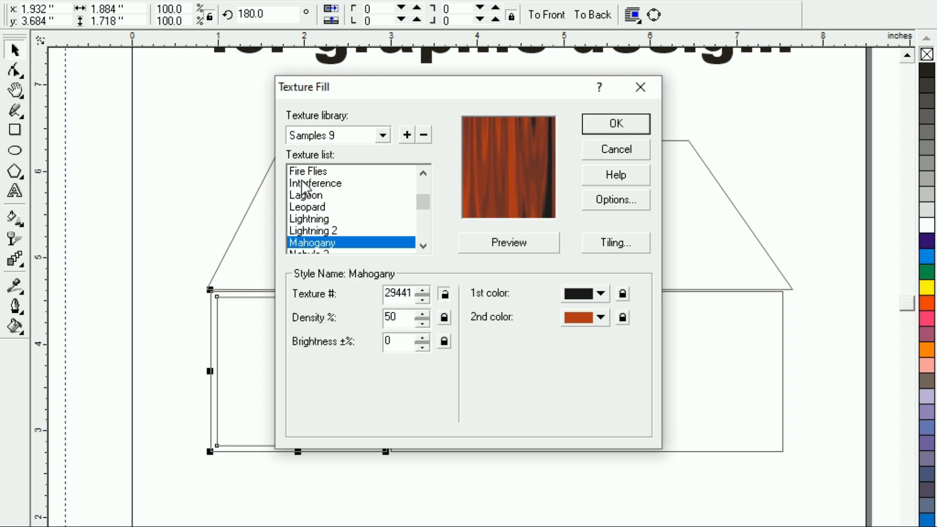
pyautogui.click(629, 131)
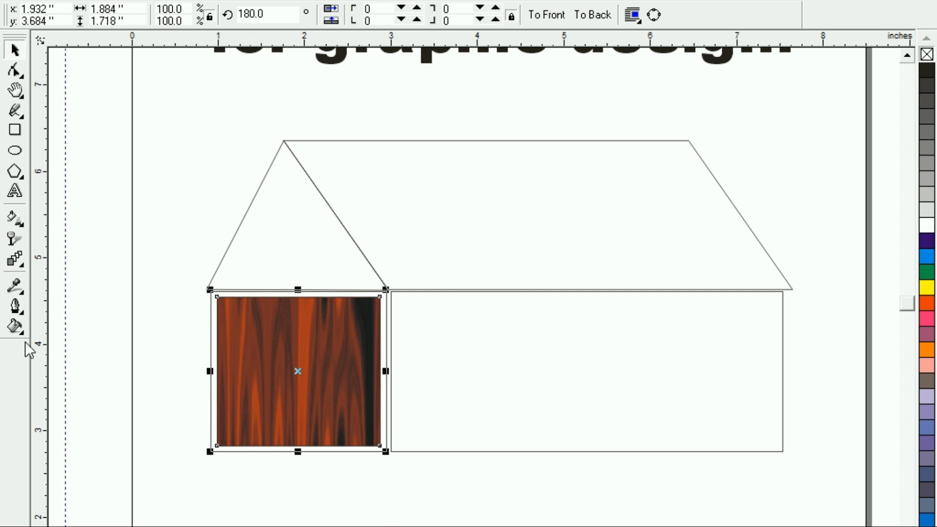
# Set the first color of the inner rectangle's Mahogany texture fill to light brown
pyautogui.click(15, 327)
pyautogui.click(122, 337)
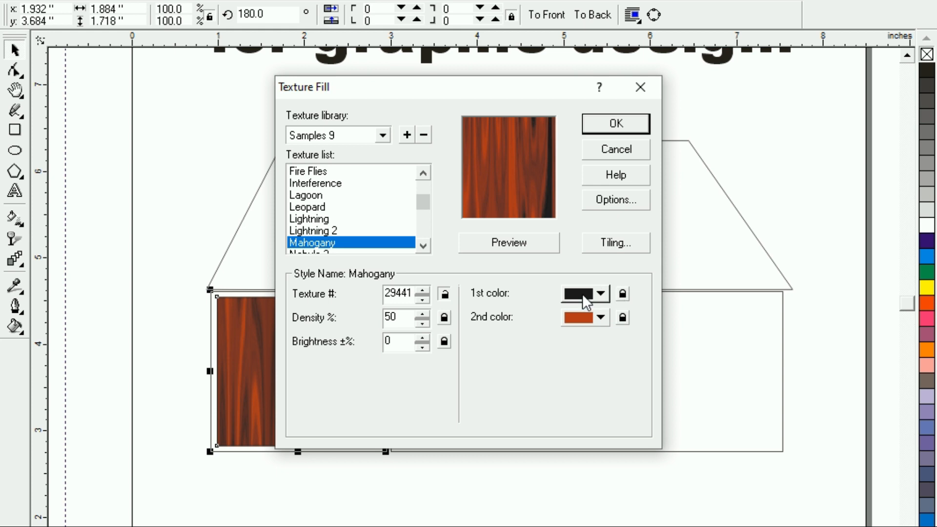
pyautogui.click(602, 294)
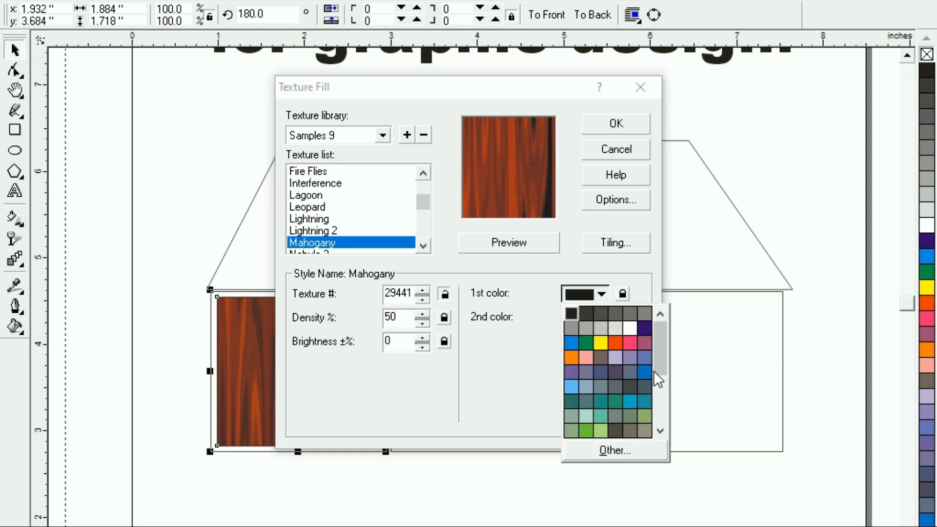
pyautogui.click(659, 430)
pyautogui.click(660, 429)
pyautogui.click(660, 430)
pyautogui.click(660, 429)
pyautogui.click(660, 430)
pyautogui.click(659, 429)
pyautogui.click(659, 429)
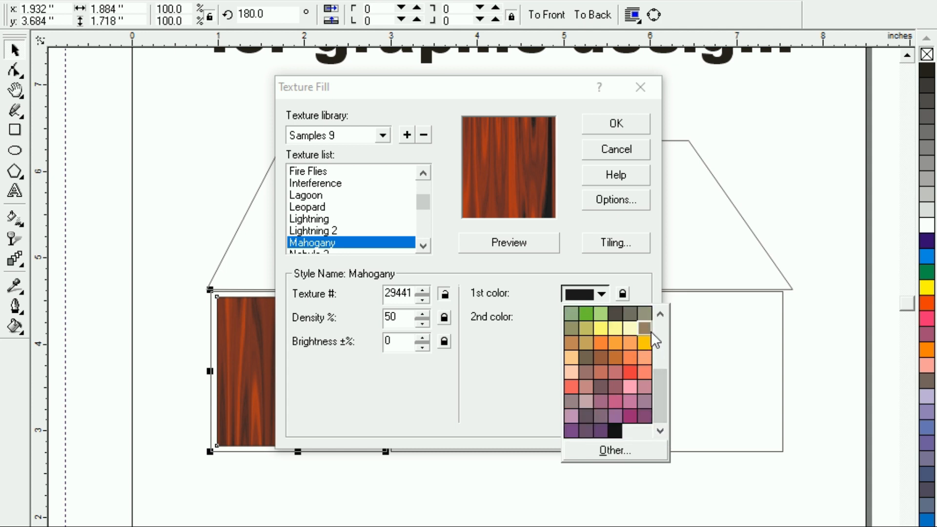
pyautogui.click(580, 346)
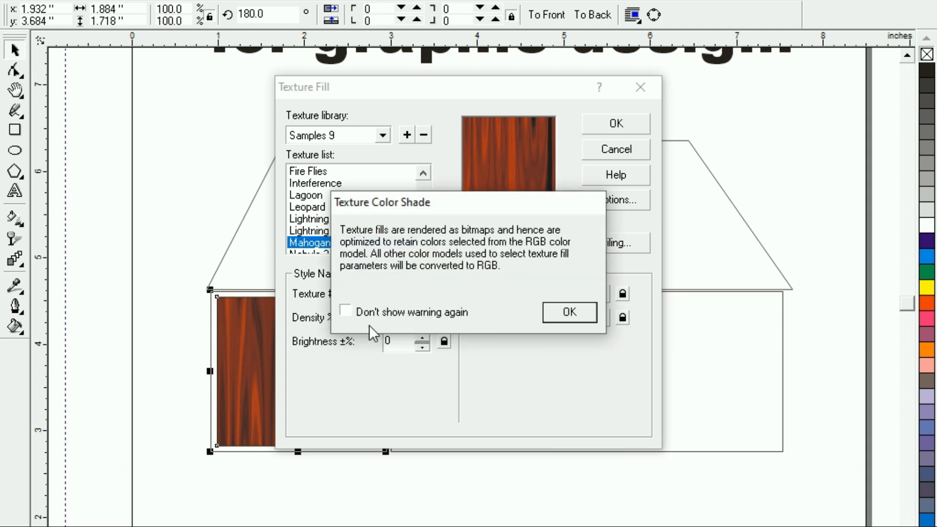
pyautogui.click(560, 315)
# Generate new variations of the recolored Mahogany texture and apply texture number 31531 to the inner rectangle
pyautogui.click(510, 242)
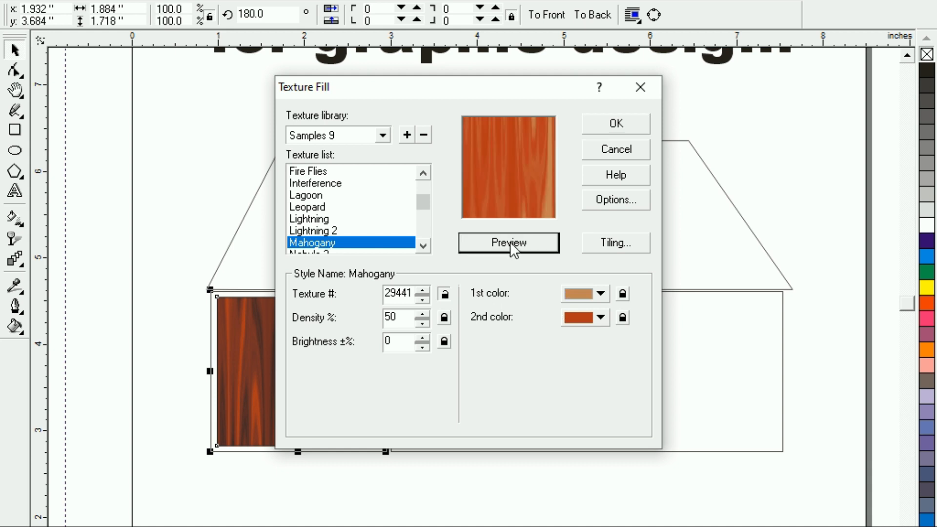
pyautogui.click(511, 242)
pyautogui.click(510, 242)
pyautogui.click(511, 242)
pyautogui.click(511, 242)
pyautogui.click(510, 242)
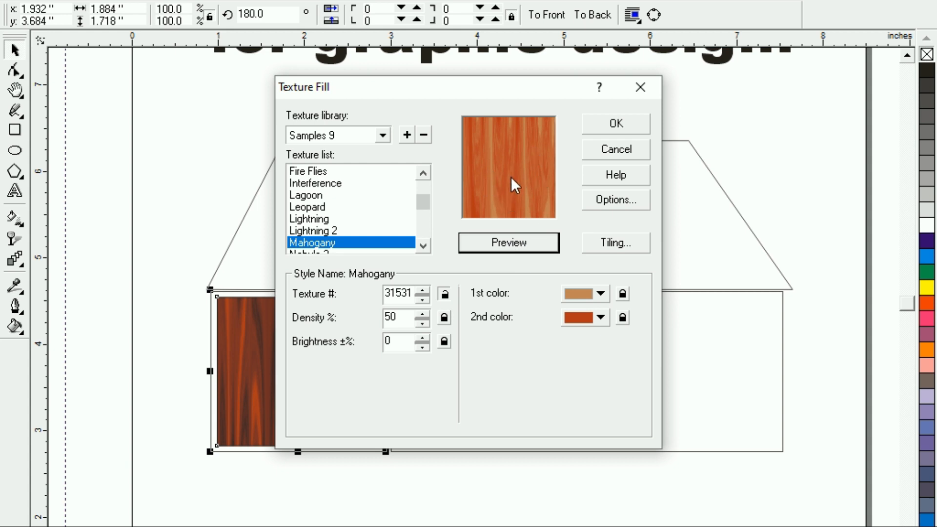
pyautogui.click(591, 122)
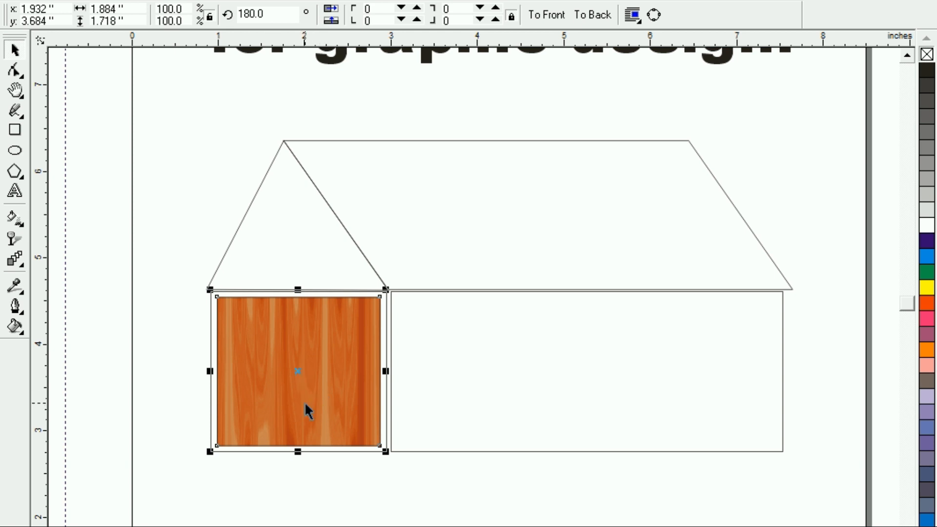
pyautogui.click(165, 279)
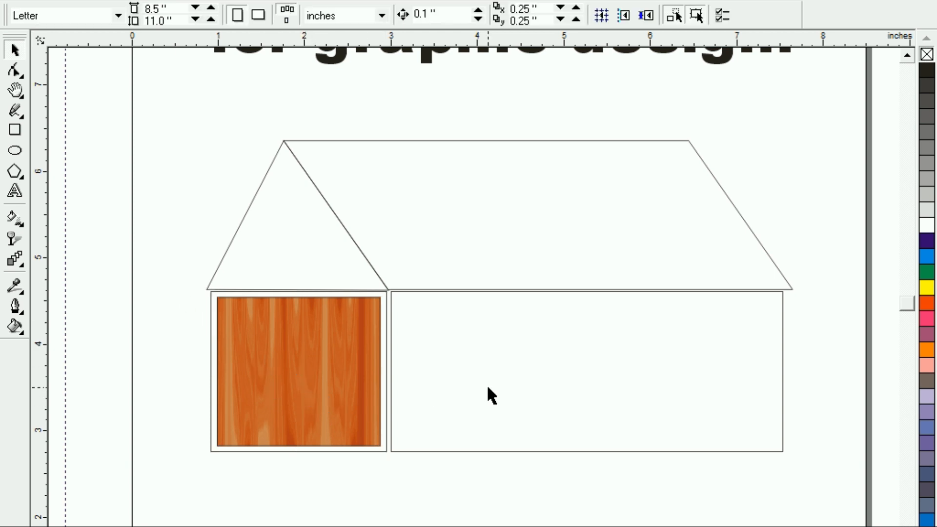
pyautogui.click(313, 382)
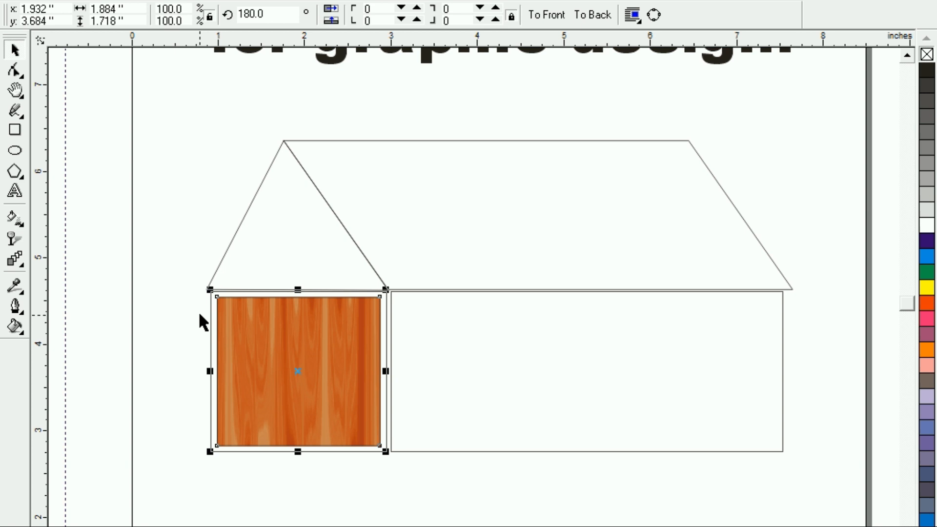
pyautogui.click(153, 253)
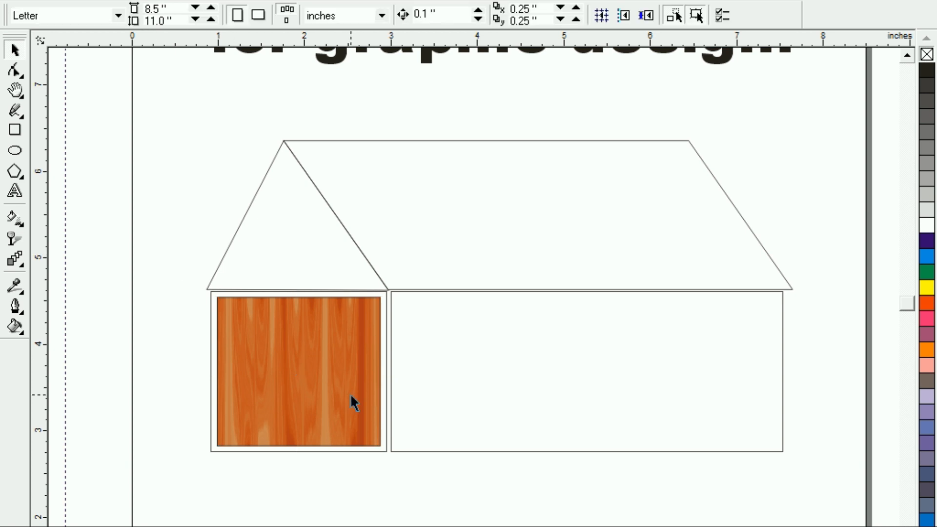
# Draw a circle about 0.24 inches across and place two of them, one above the other, near the wooden door's right edge
pyautogui.click(15, 152)
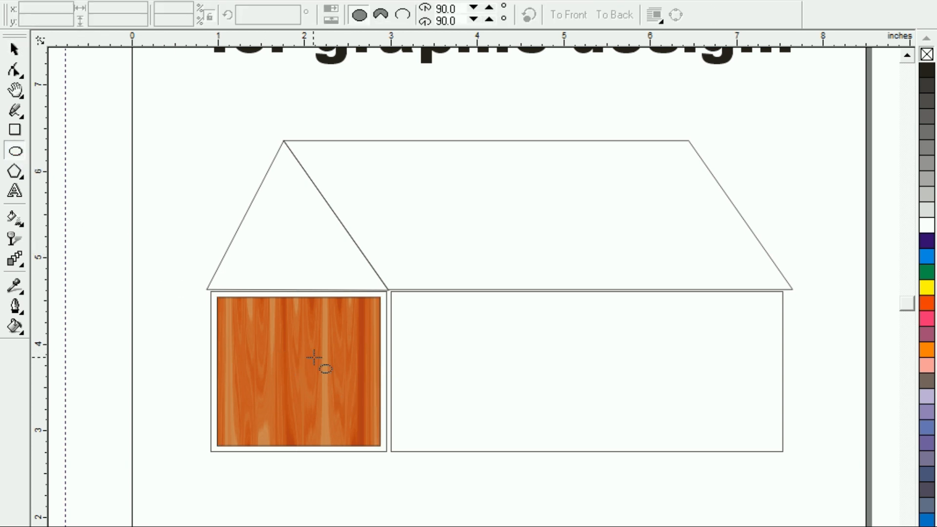
pyautogui.moveTo(428, 343); pyautogui.dragTo(450, 363)
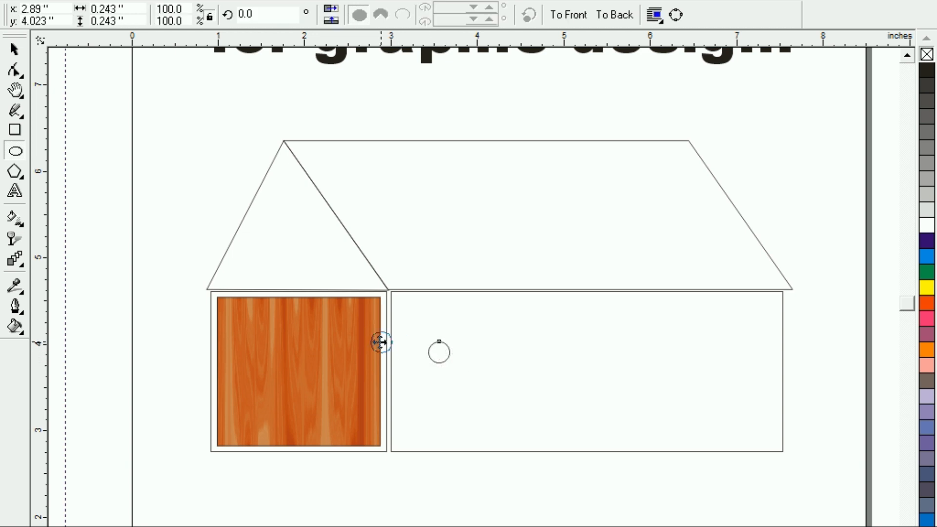
pyautogui.moveTo(356, 340); pyautogui.dragTo(354, 405)
# Give both circles on the door a light gray fill and a matching light gray outline
pyautogui.click(932, 213)
pyautogui.rightClick(931, 213)
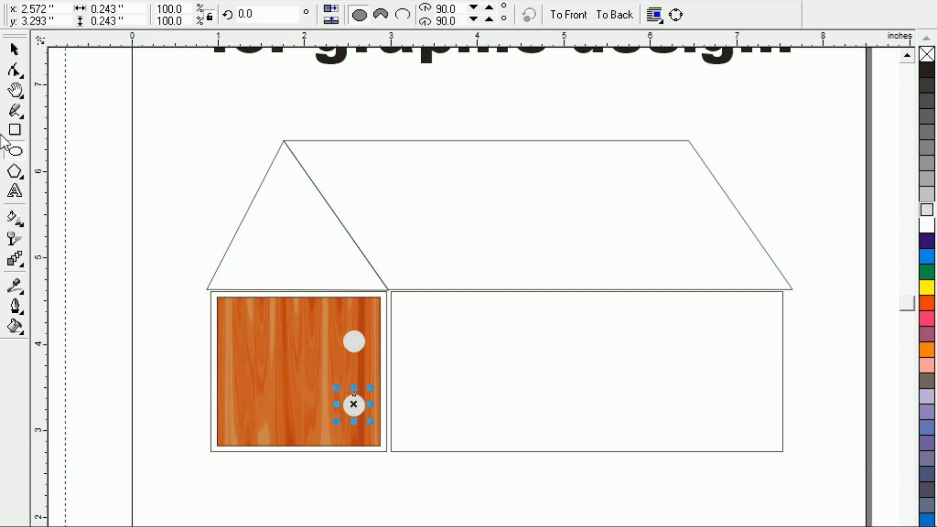
pyautogui.click(128, 156)
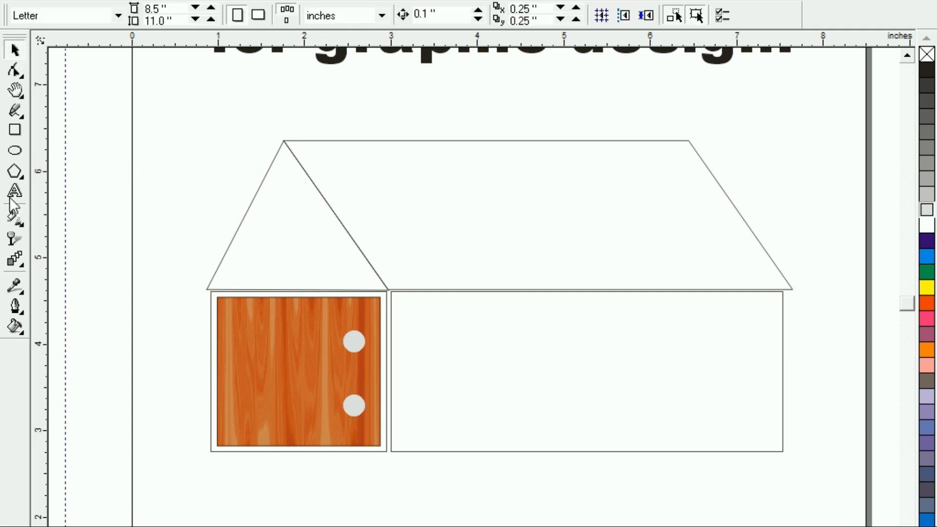
# Draw a narrow upright rectangle about 0.15 by 0.85 inches beside the house and set its corner roundness to 100
pyautogui.click(15, 130)
pyautogui.moveTo(148, 196); pyautogui.dragTo(161, 268)
pyautogui.click(382, 8)
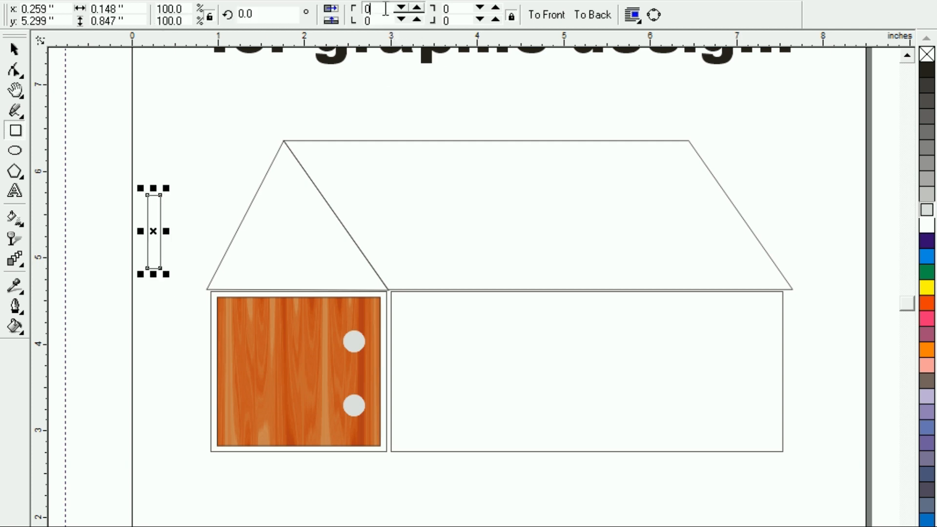
pyautogui.write('100')
pyautogui.press('Return')
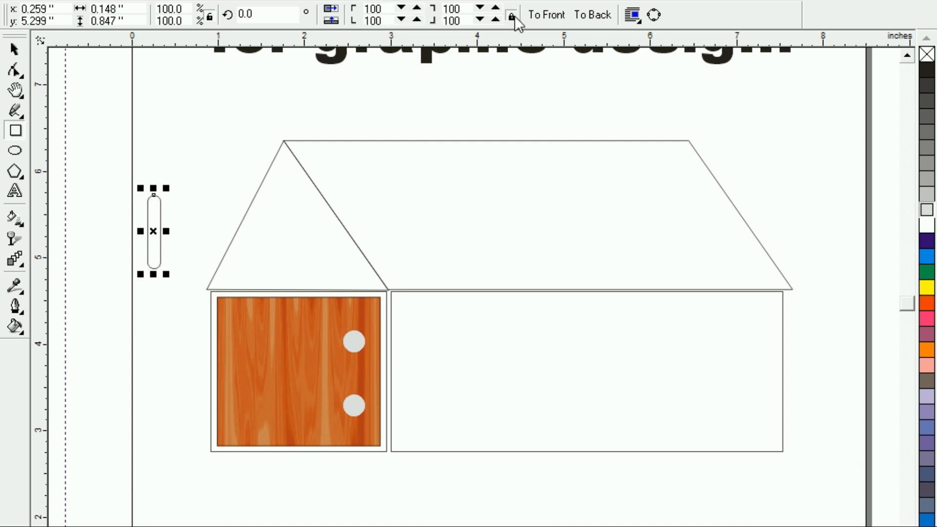
# Move the rounded bar over the door's two circles as a handle and color its fill and outline medium-light gray
pyautogui.moveTo(154, 232); pyautogui.dragTo(353, 374)
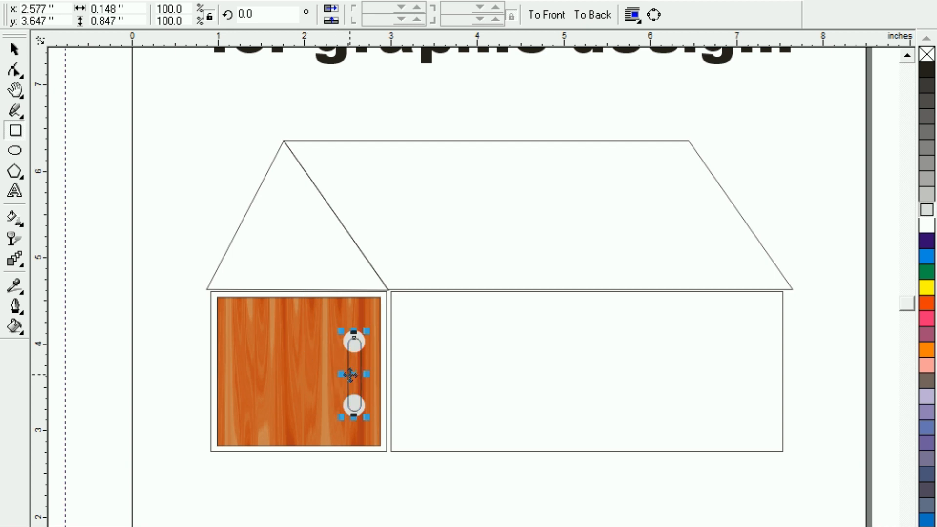
pyautogui.click(929, 195)
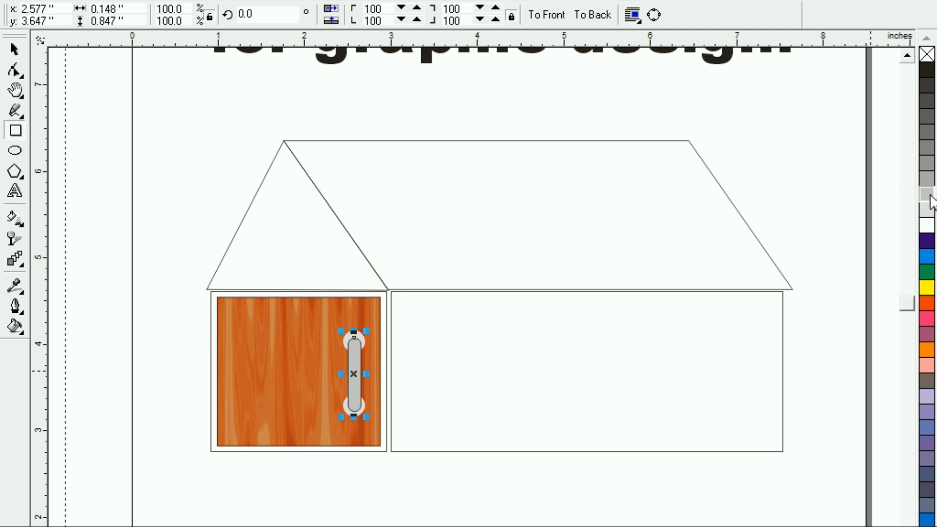
pyautogui.click(19, 48)
pyautogui.click(197, 245)
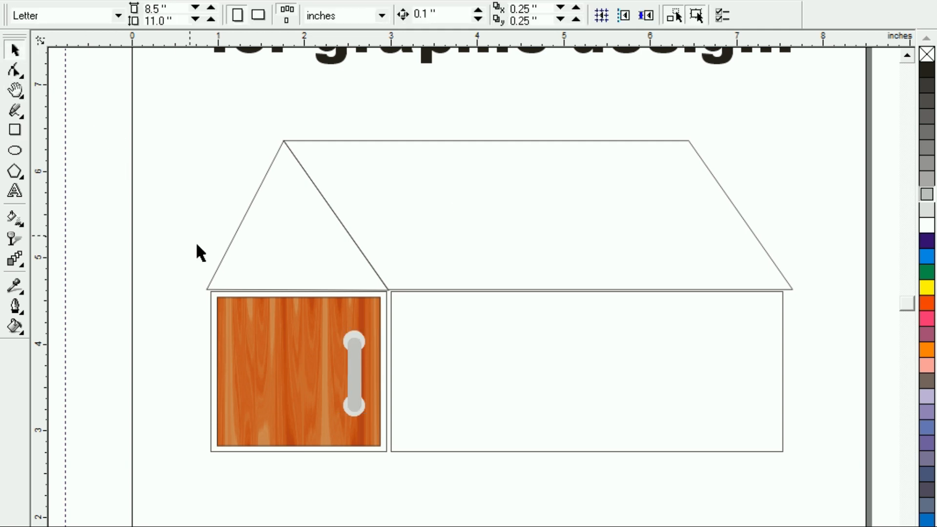